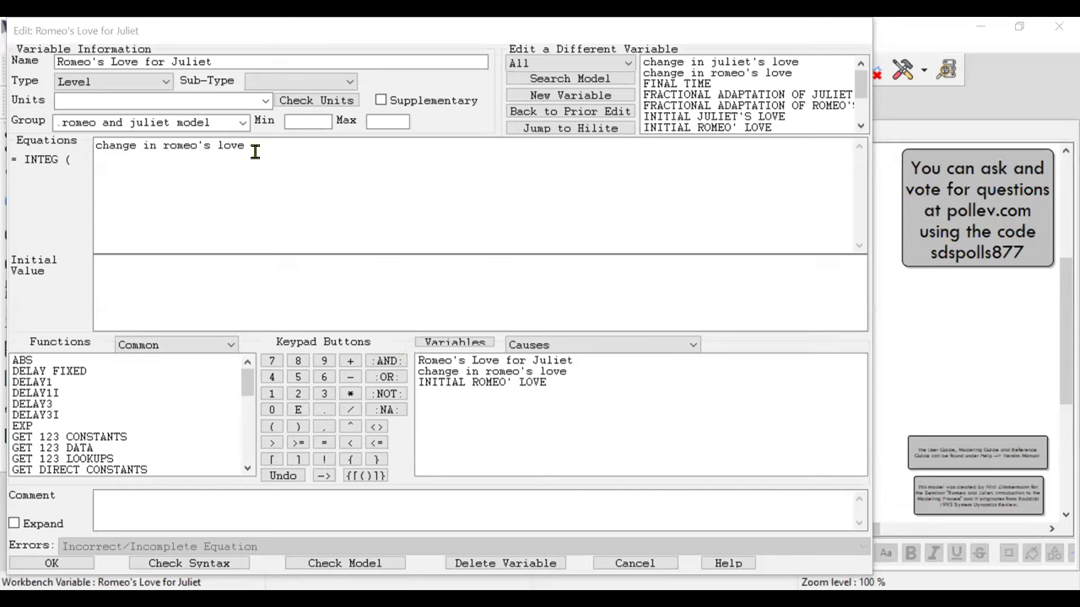
Step: Set the initial value of Romeo's Love for Juliet to INITIAL ROMEO' LOVE and its units to love point
left_click(255, 151)
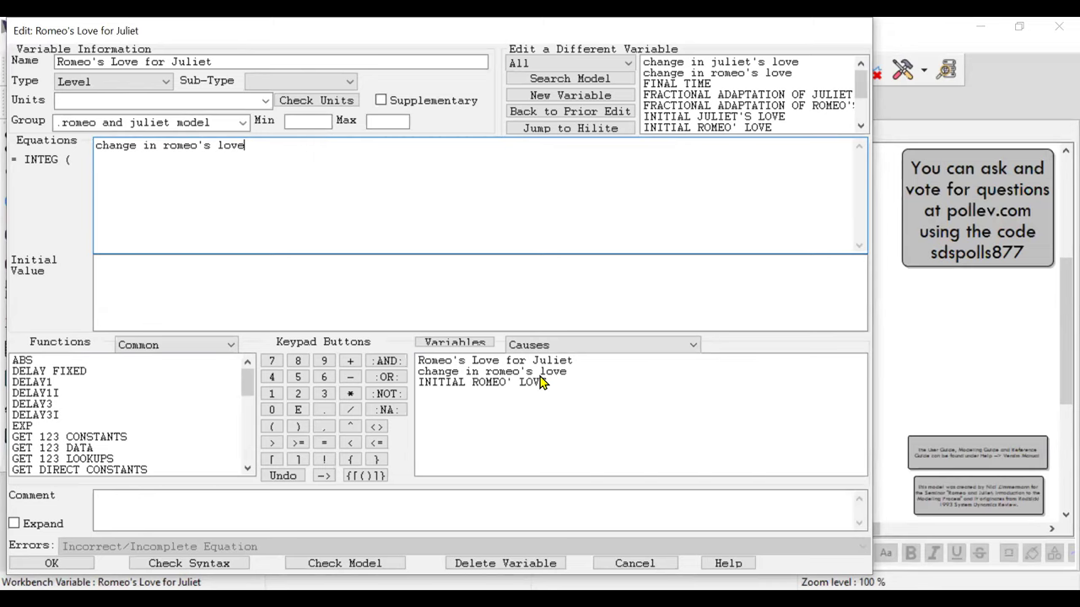
left_click(144, 275)
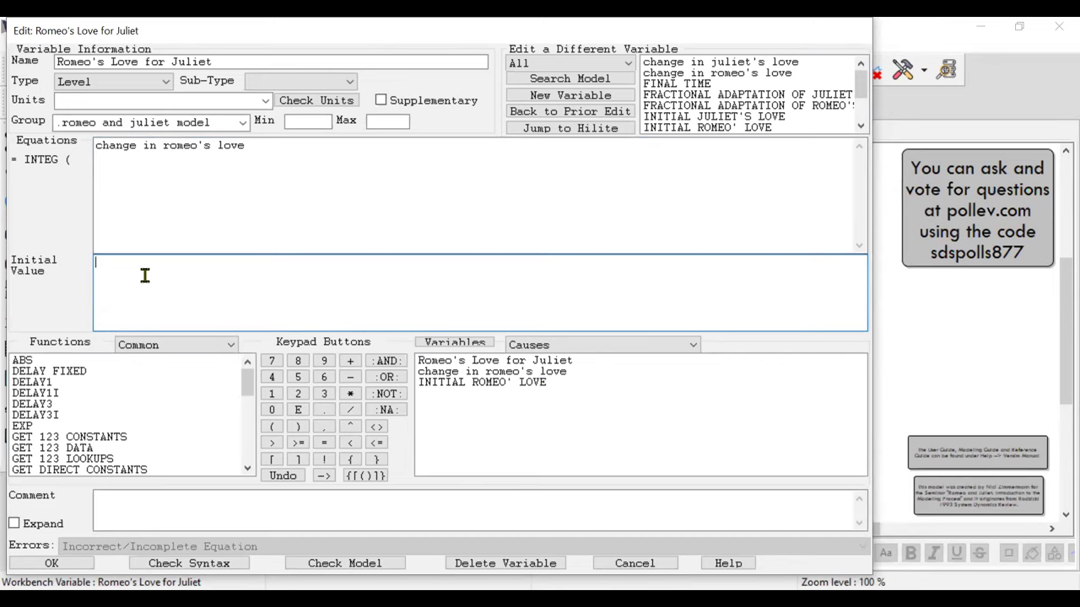
double_click(463, 384)
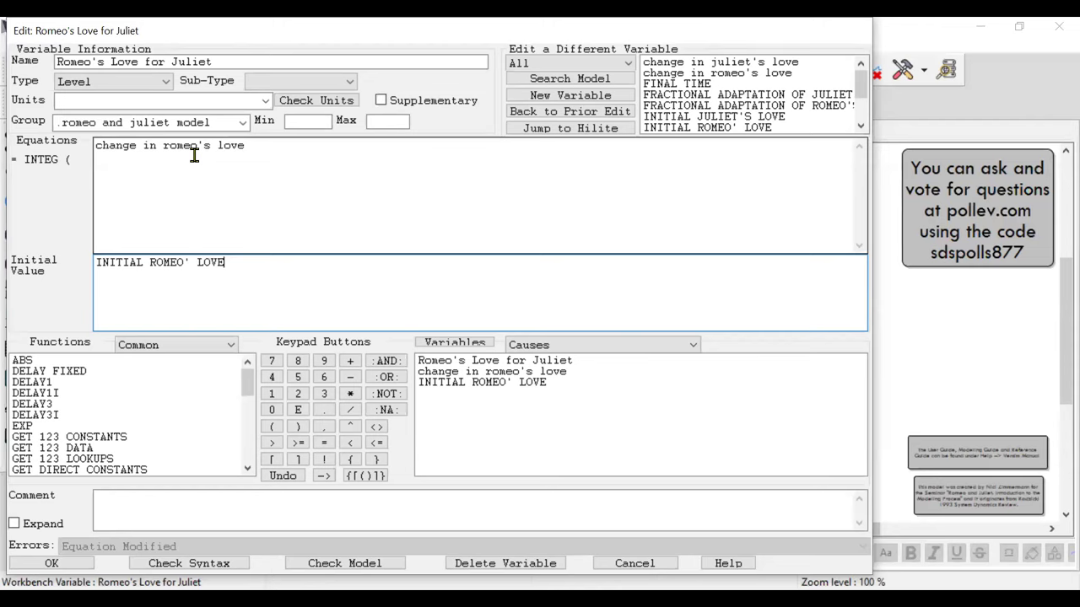
left_click(98, 102)
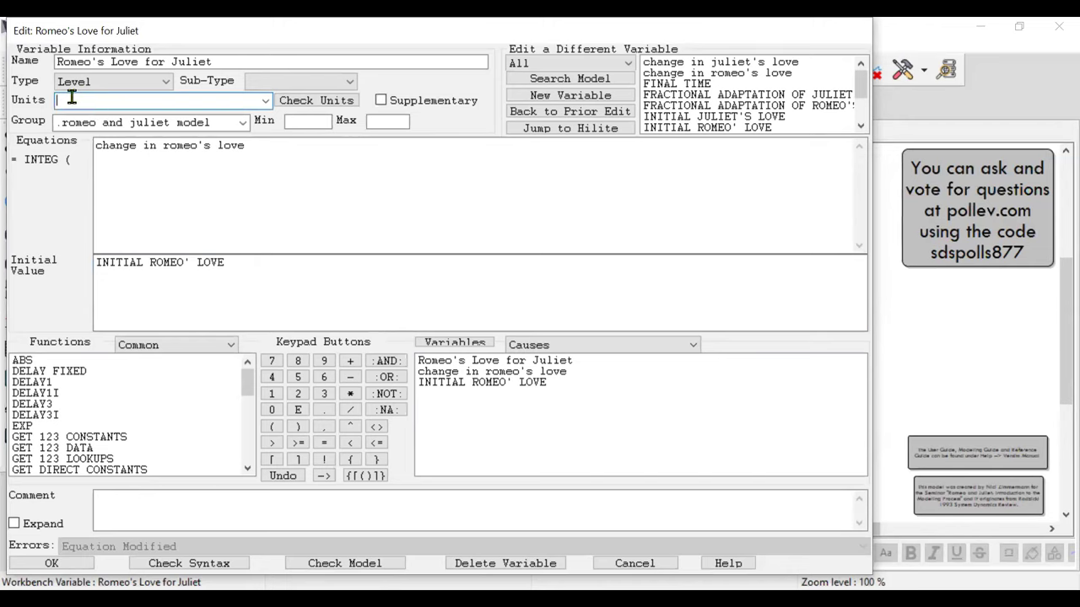
type("love point")
left_click(36, 560)
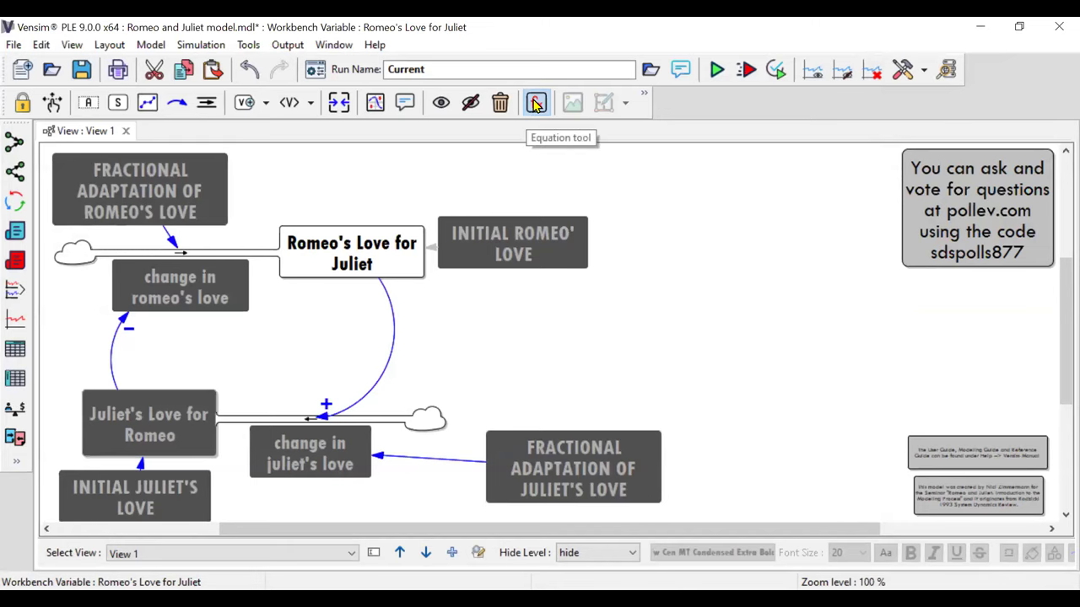
Step: Review the equation, initial value and units of the Romeo's Love for Juliet level
left_click(349, 252)
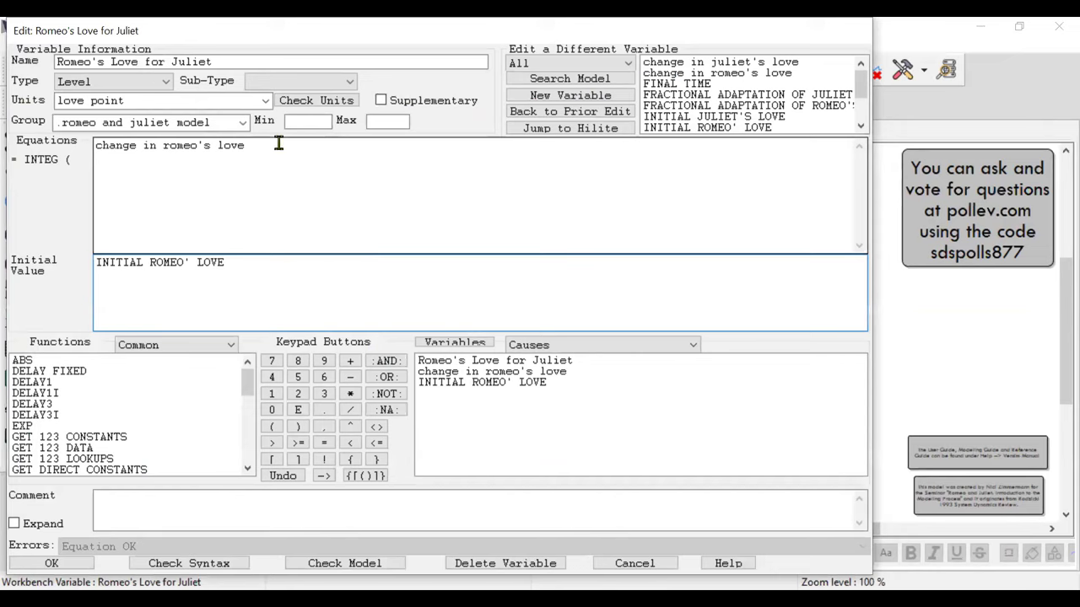
left_click(250, 261)
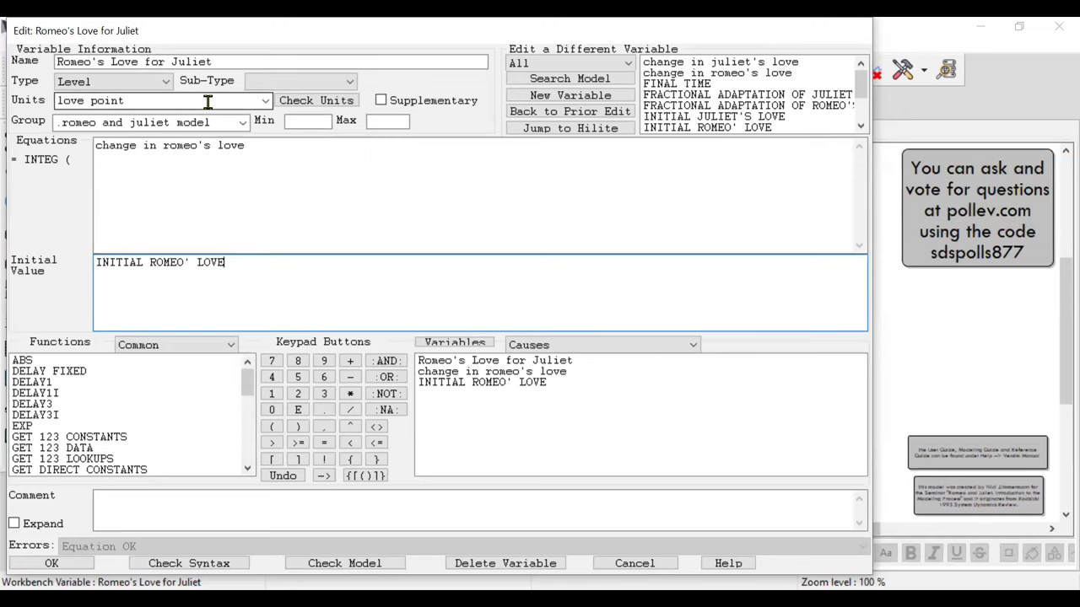
left_click(38, 563)
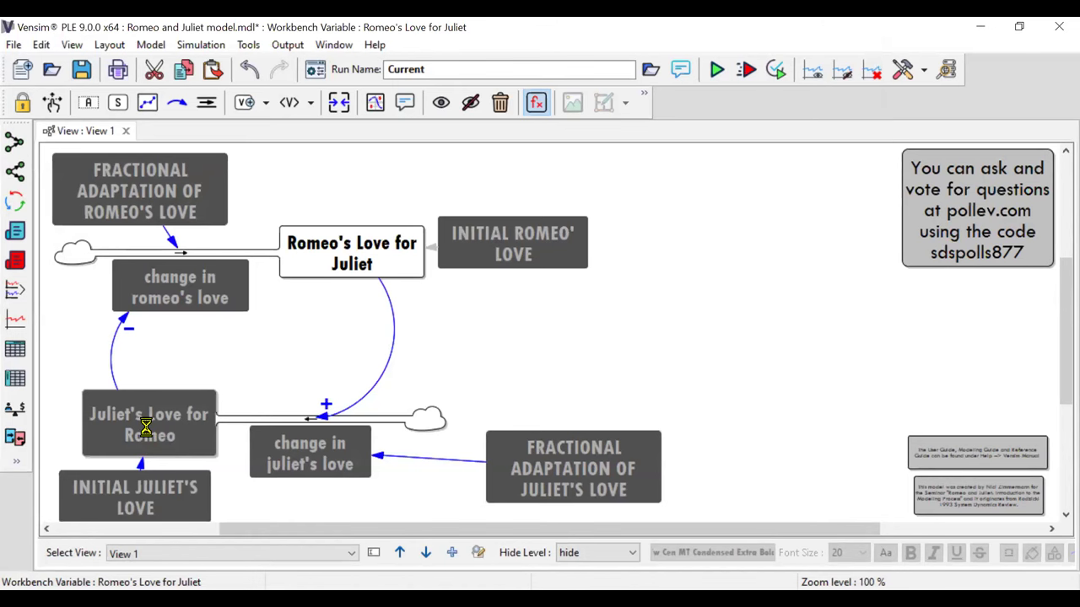
Step: Set the initial value of Juliet's Love for Romeo to INITIAL JULIET'S LOVE and its units to love point
left_click(142, 437)
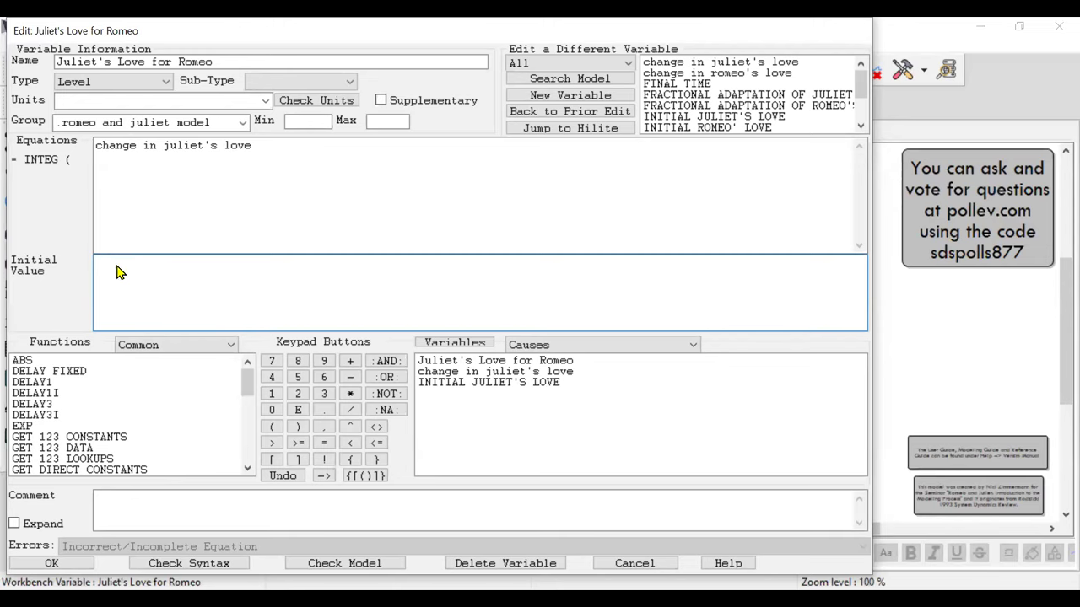
left_click(457, 387)
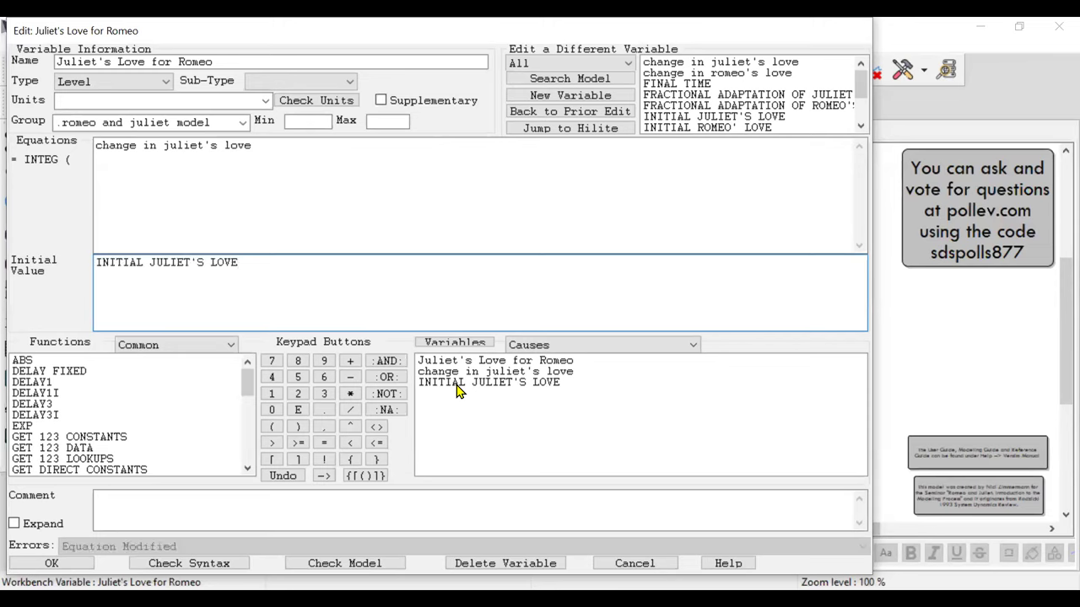
left_click(265, 103)
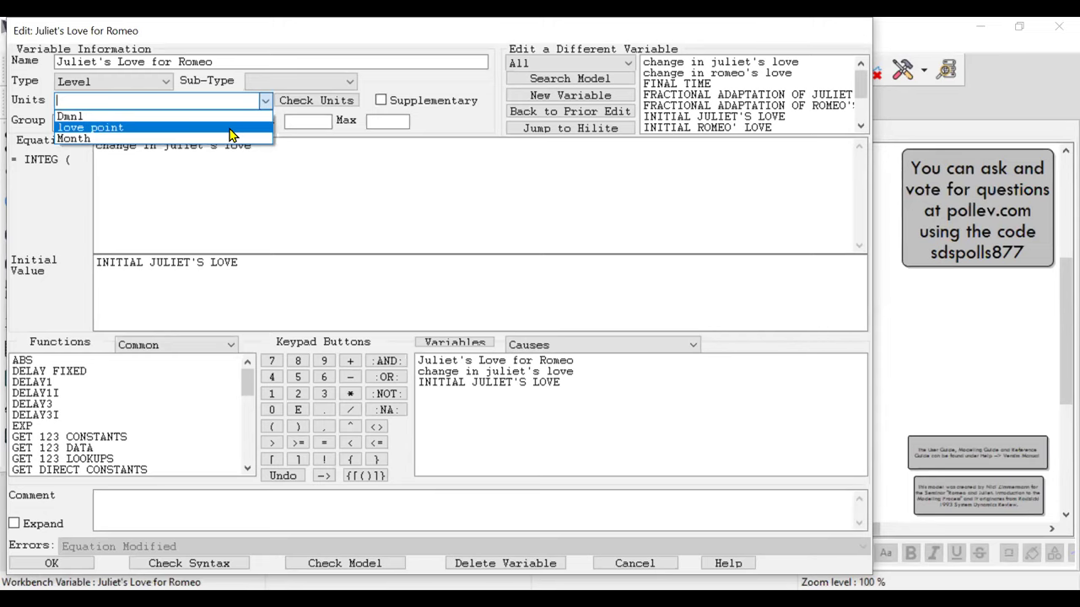
left_click(187, 128)
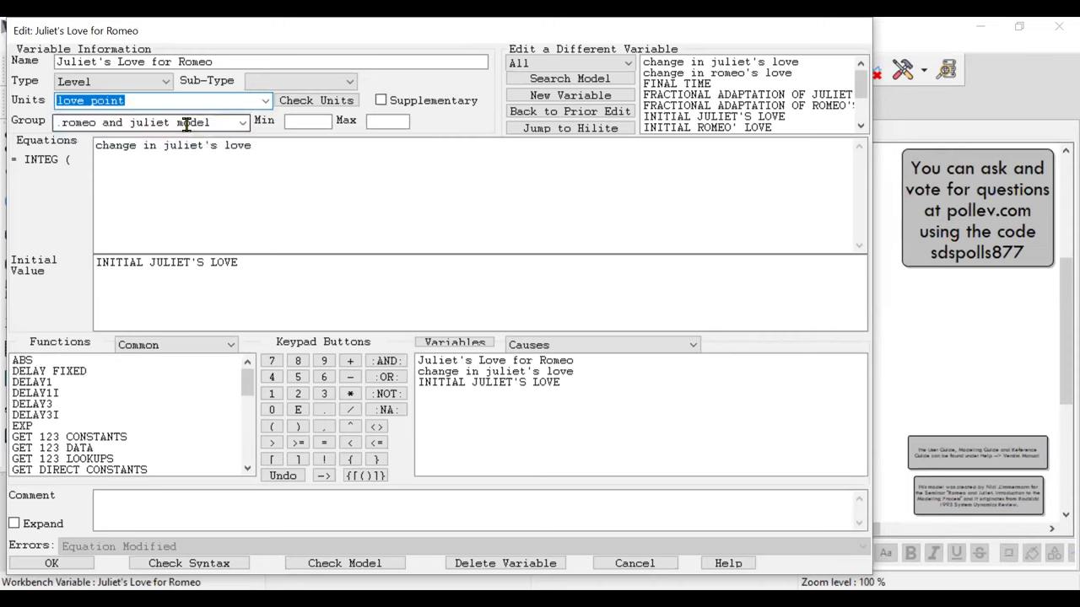
left_click(135, 102)
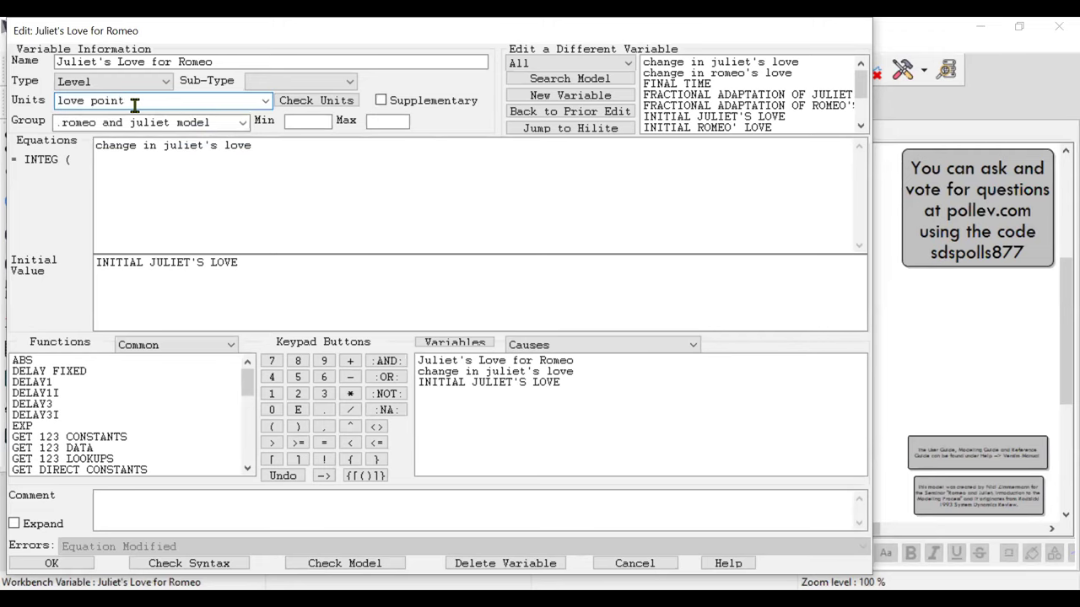
left_click(147, 236)
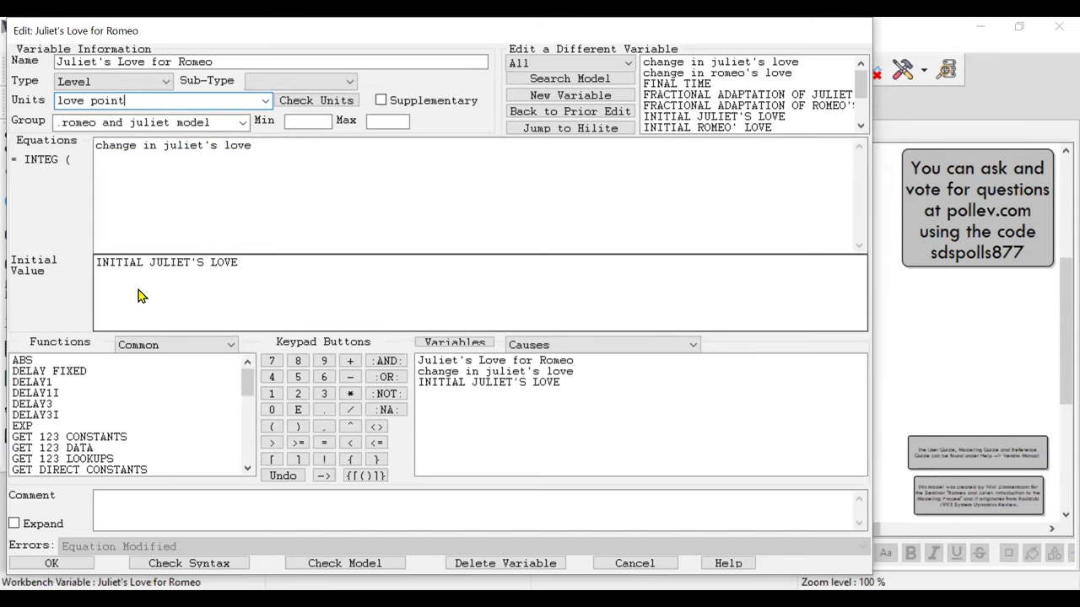
key("Return")
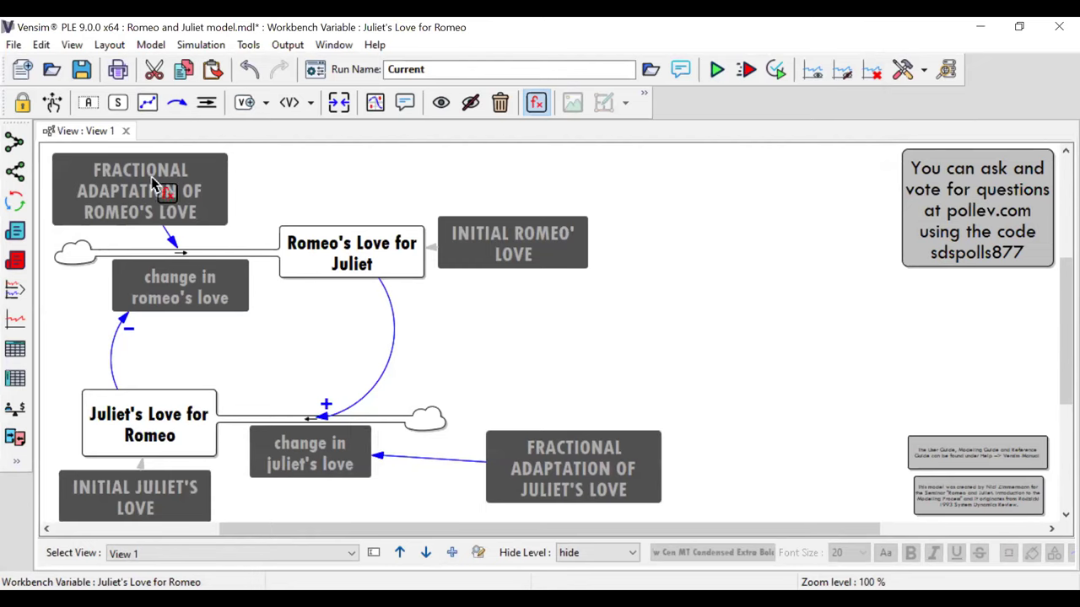
Step: Define the constant INITIAL ROMEO' LOVE as 0.5 with love point as its units
left_click(504, 252)
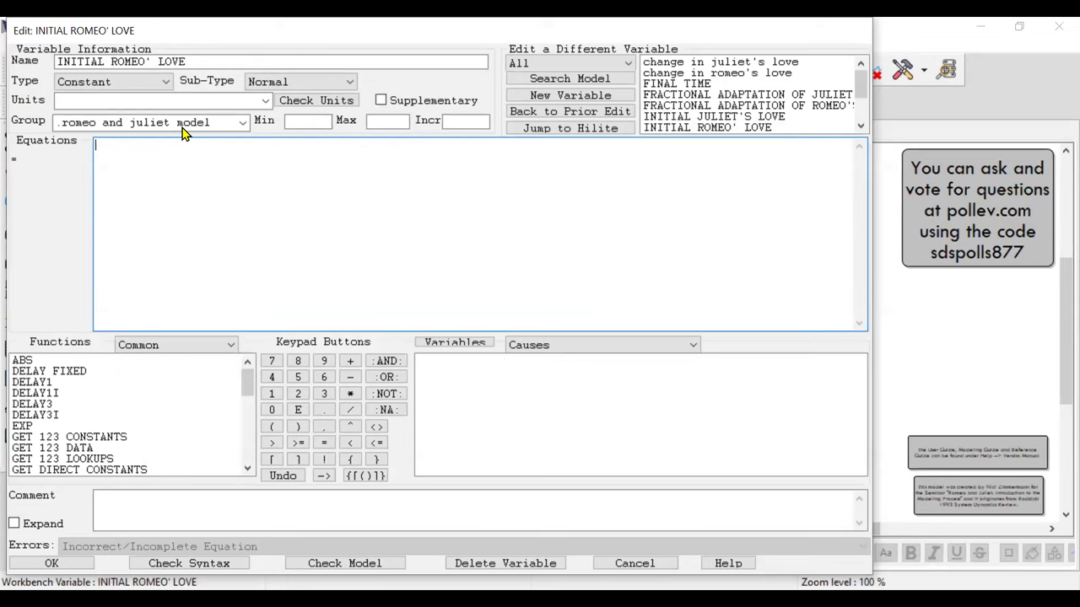
type("love point")
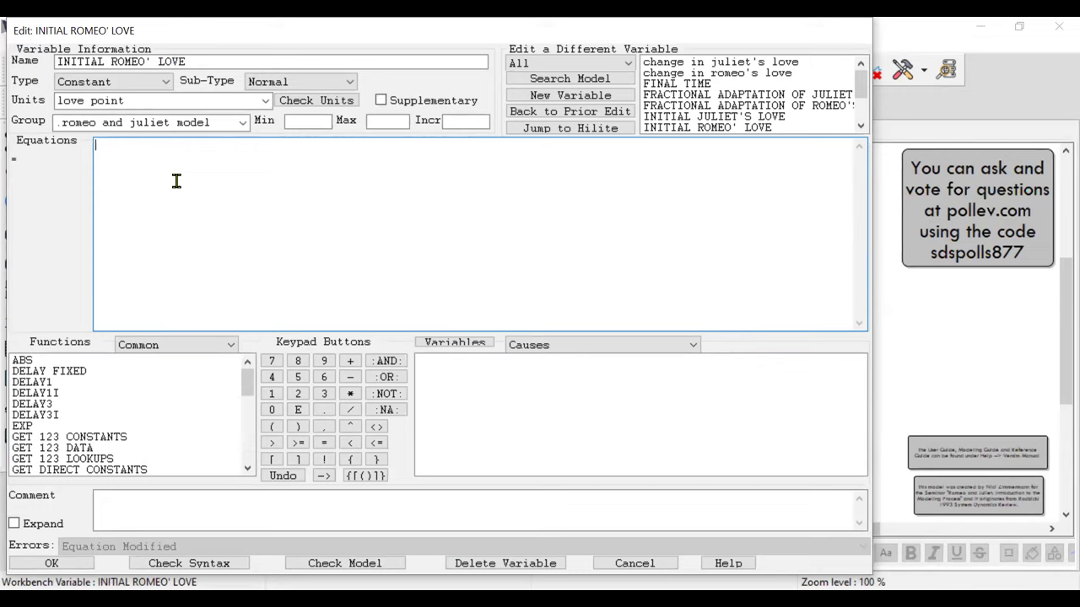
type("0.5")
left_click(27, 566)
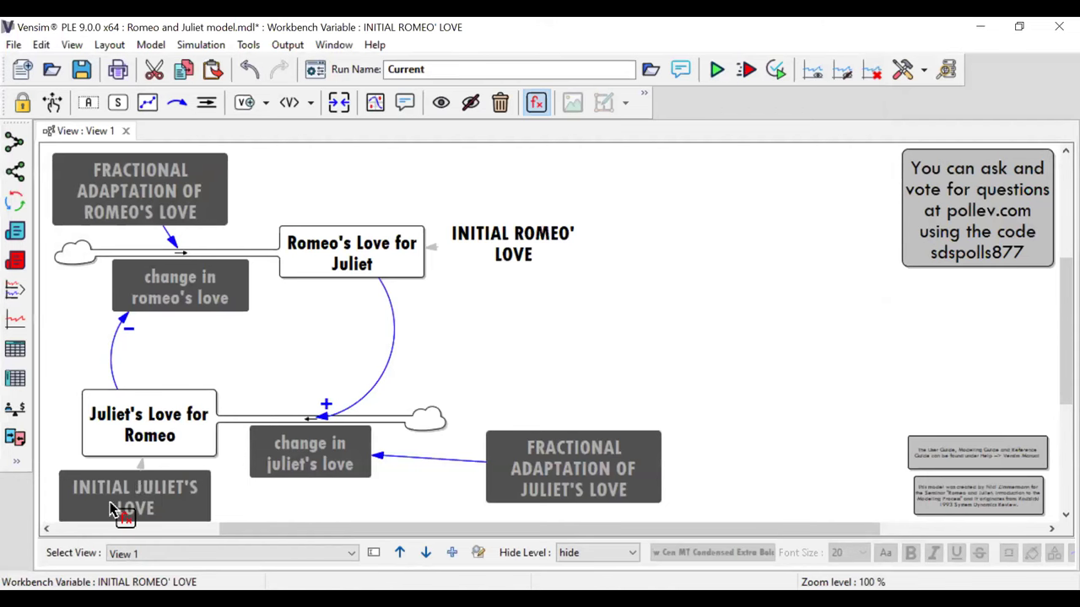
Step: Define the constant INITIAL JULIET'S LOVE as 0.5 with love point as its units
left_click(114, 510)
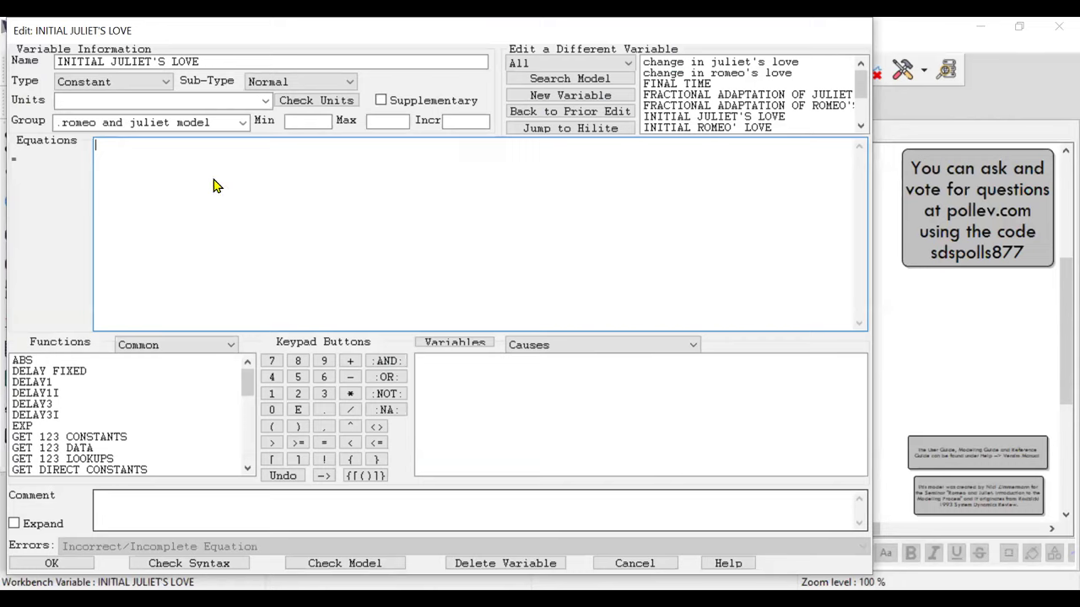
left_click(266, 100)
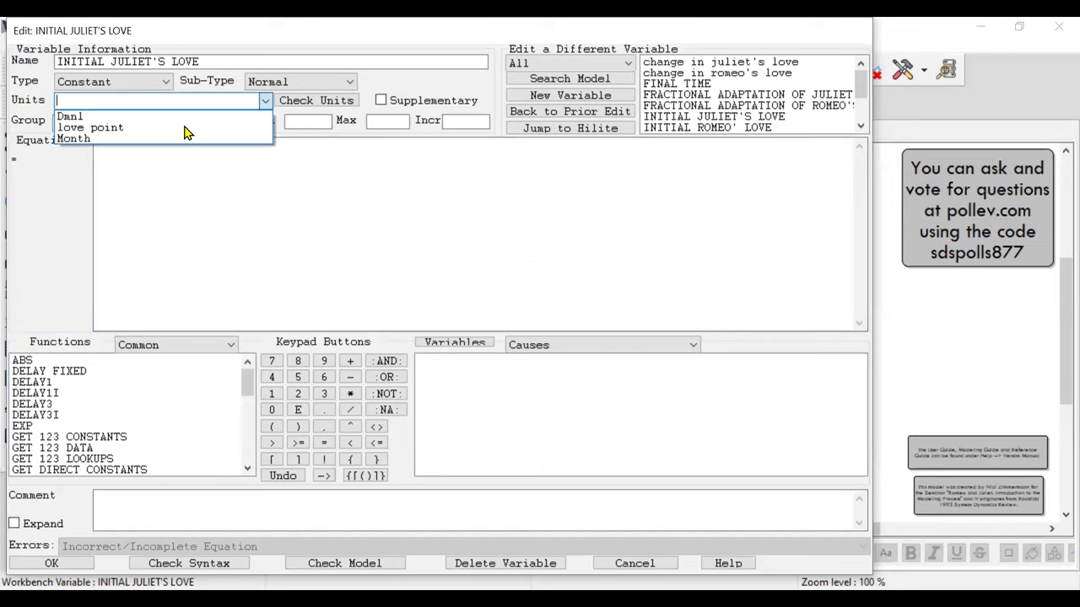
left_click(132, 174)
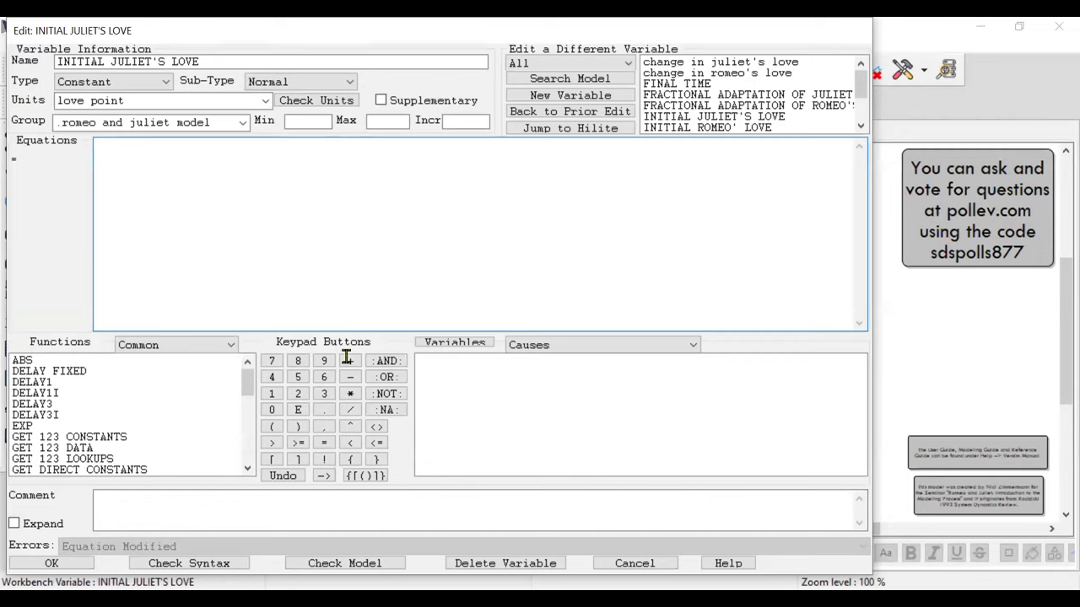
type("0.5")
left_click(48, 565)
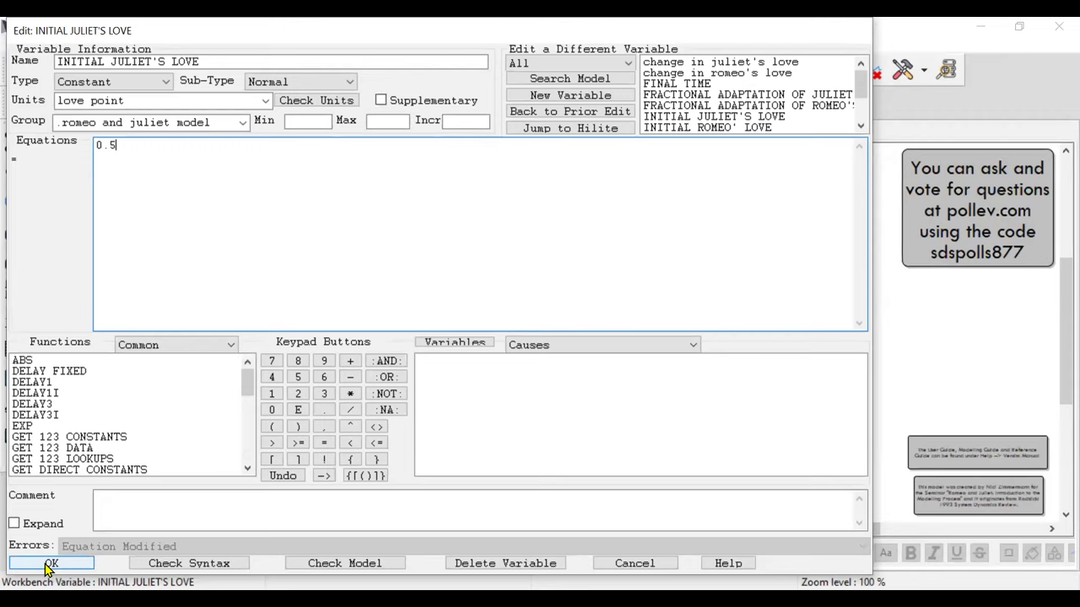
left_click(48, 565)
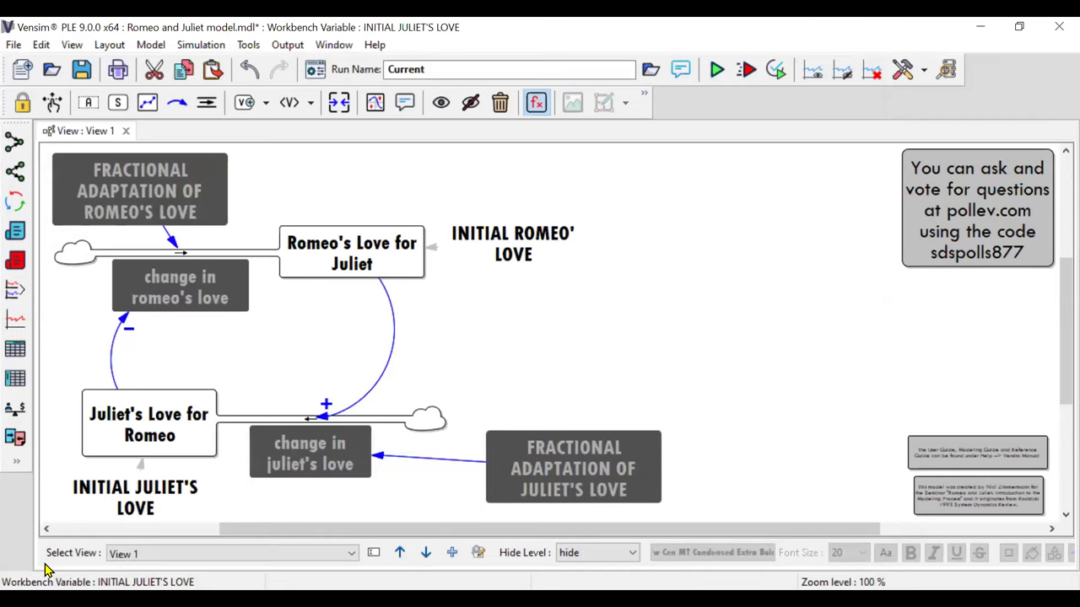
Step: Define FRACTIONAL ADAPTATION OF ROMEO'S LOVE as 0.5 with units of 1/Month
left_click(128, 193)
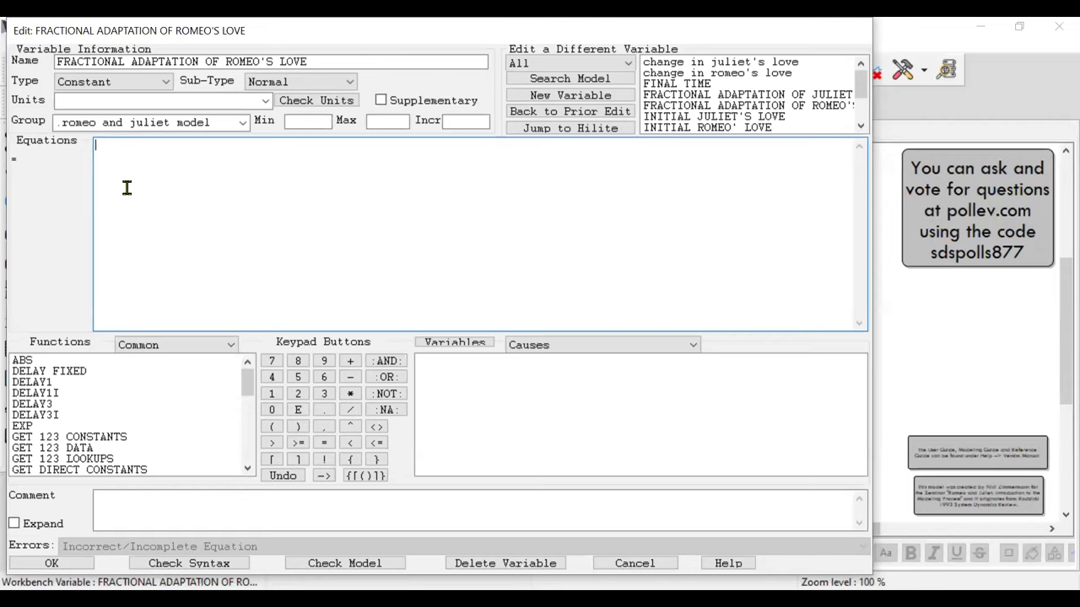
type("0.5")
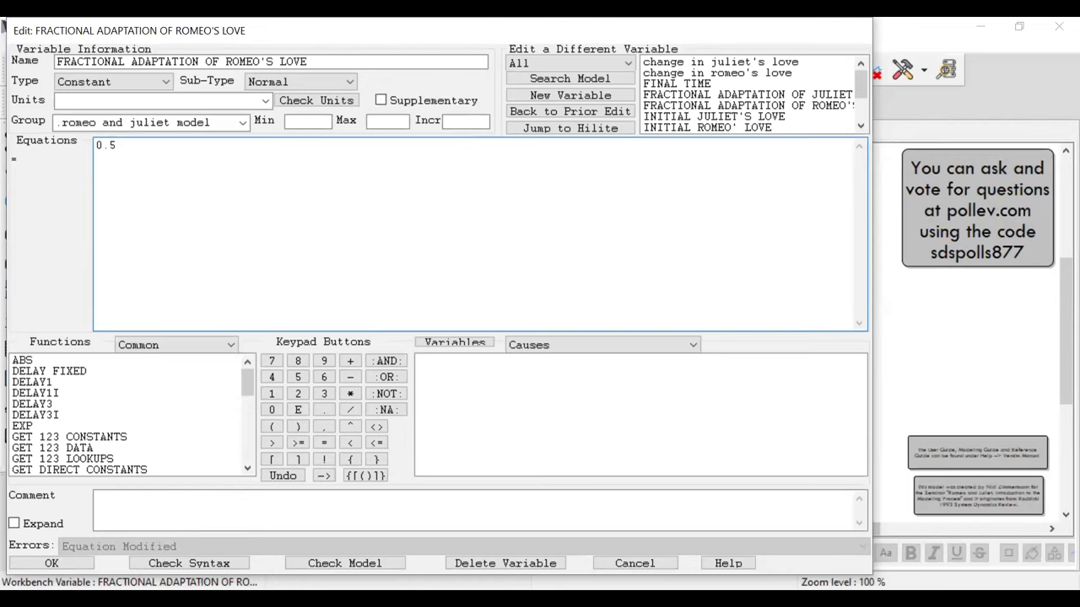
left_click(159, 100)
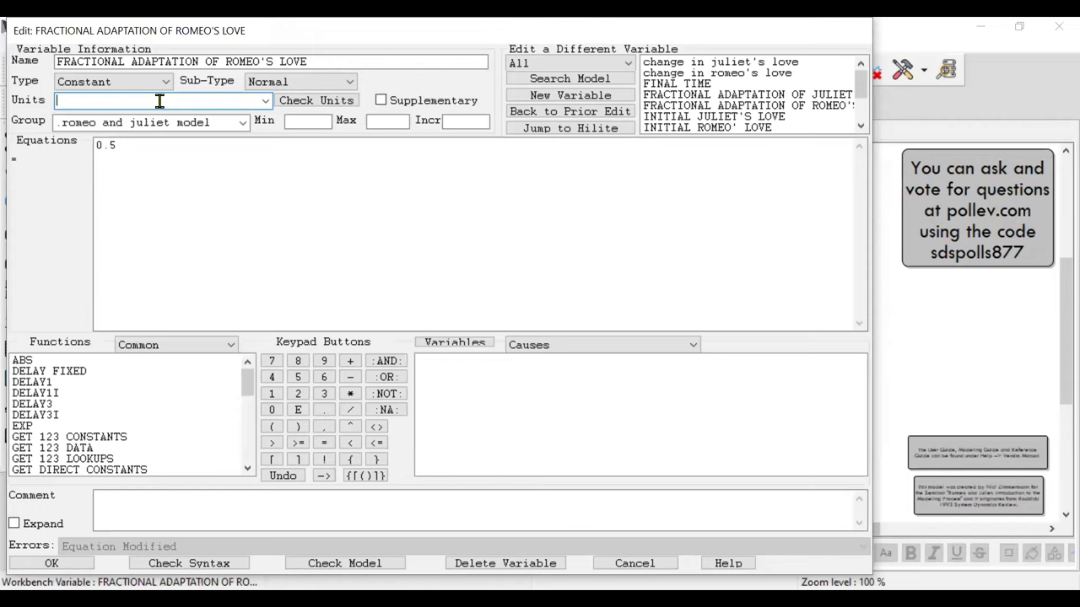
type("1/Month")
left_click(171, 164)
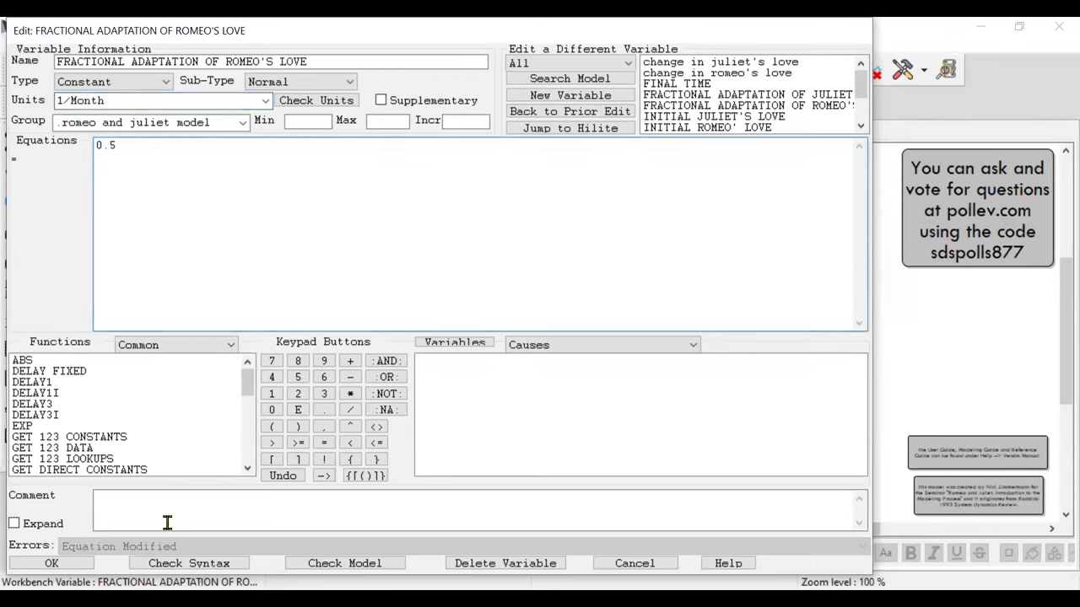
Step: Try adding 1/Month on a second line below 0.5 in the equation of FRACTIONAL ADAPTATION OF ROMEO'S LOVE
left_click(181, 500)
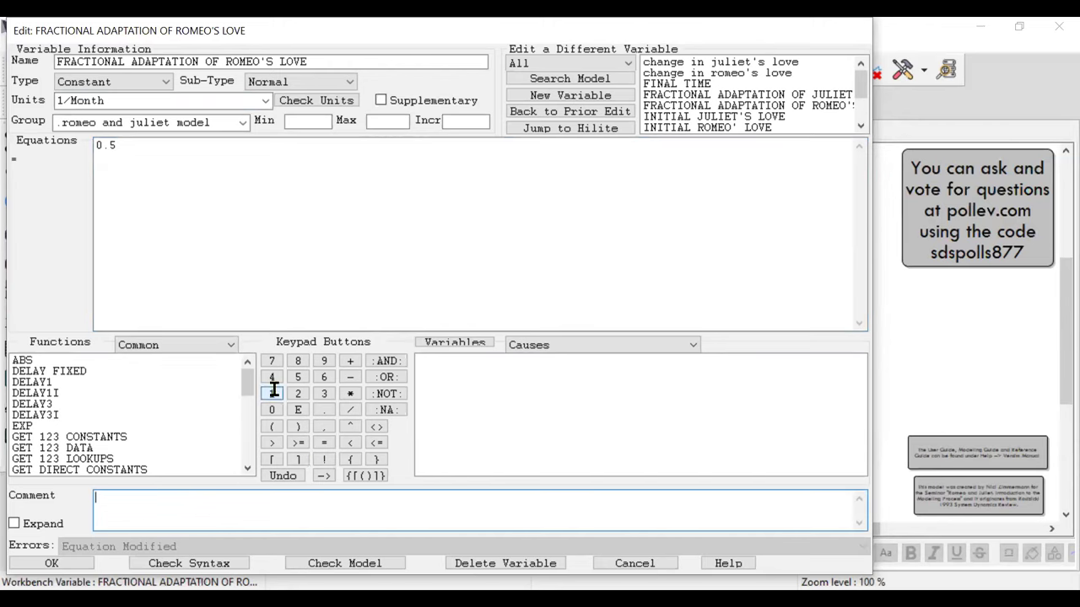
left_click(211, 144)
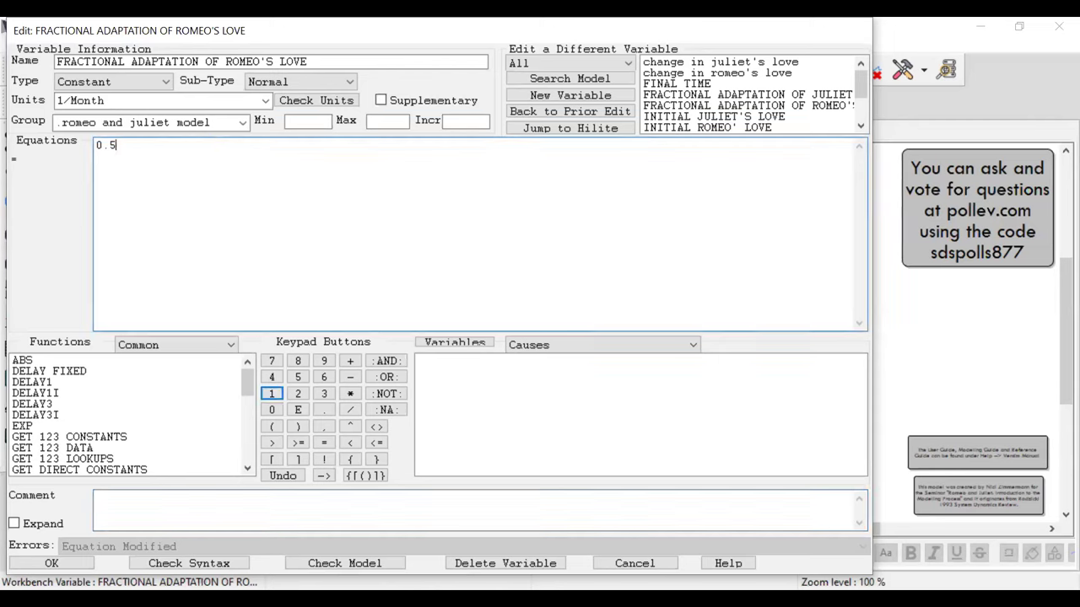
key("Return")
type("1")
left_click(350, 408)
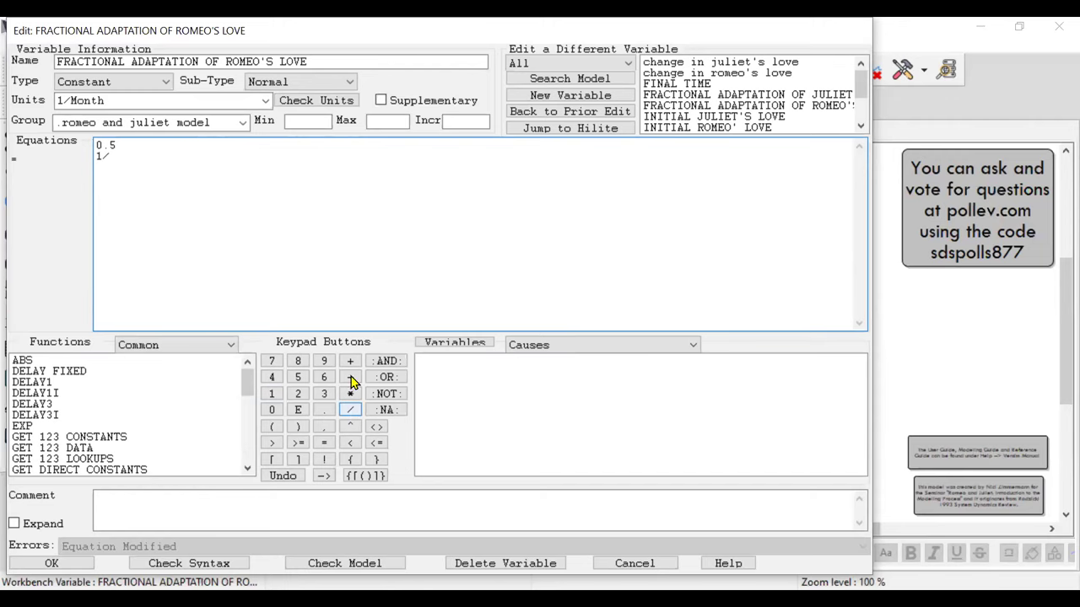
left_click(197, 157)
type("Month")
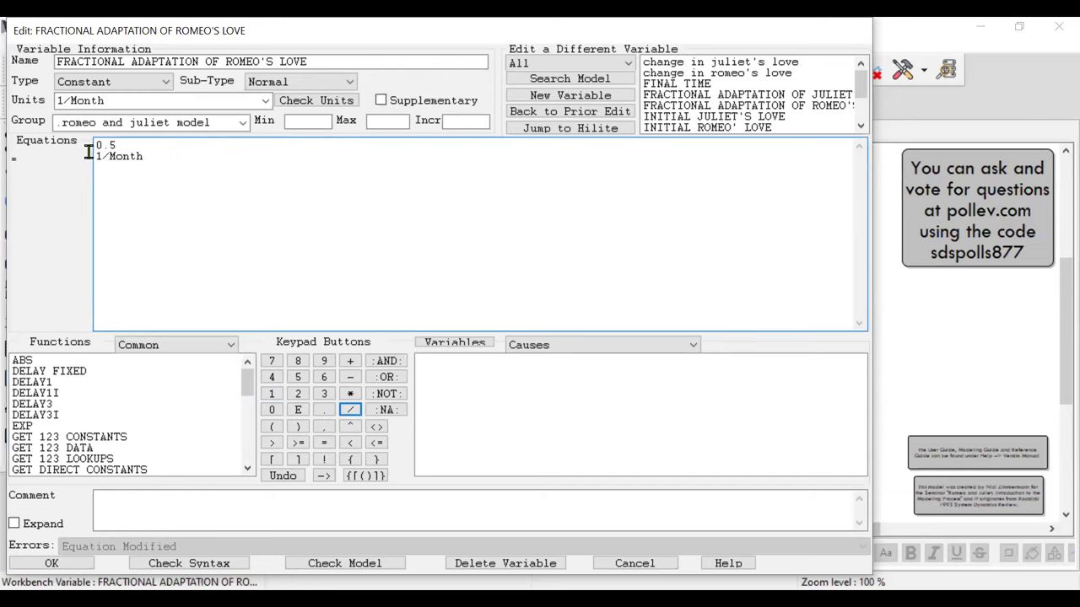
Step: Remove the extra 1/Month line from the equation and accept the definition of FRACTIONAL ADAPTATION OF ROMEO'S LOVE
key("shift+Home")
key("Tab")
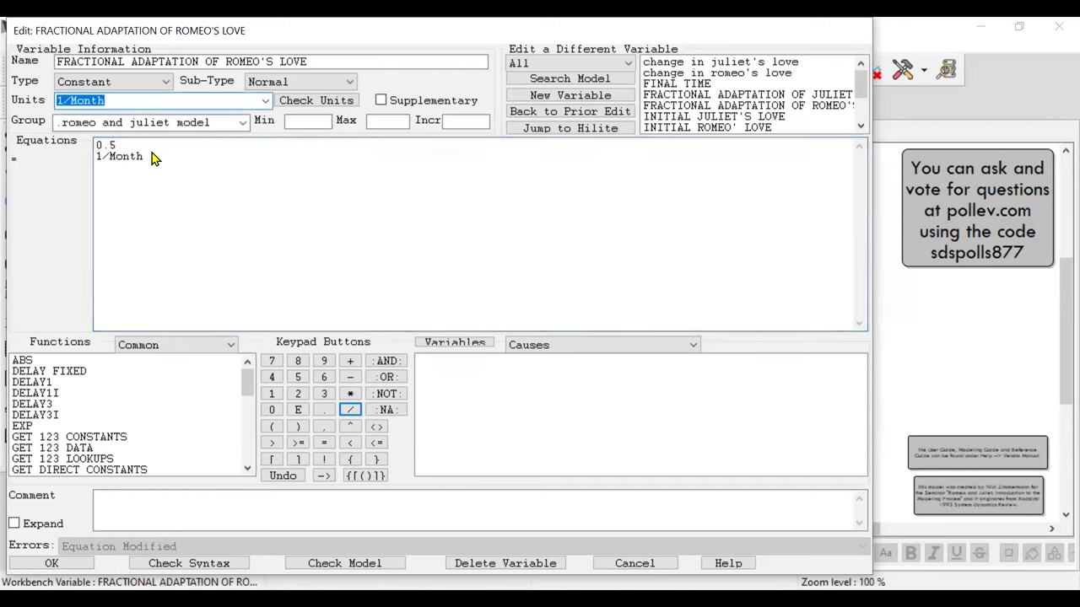
key("shift+Tab")
key("BackSpace")
key("BackSpace")
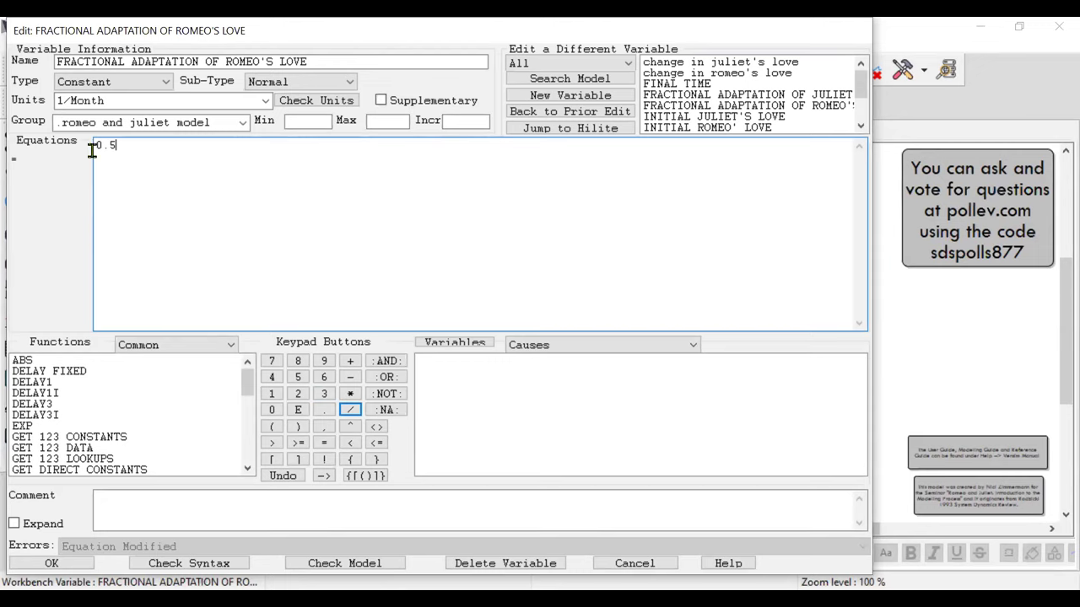
left_click(26, 564)
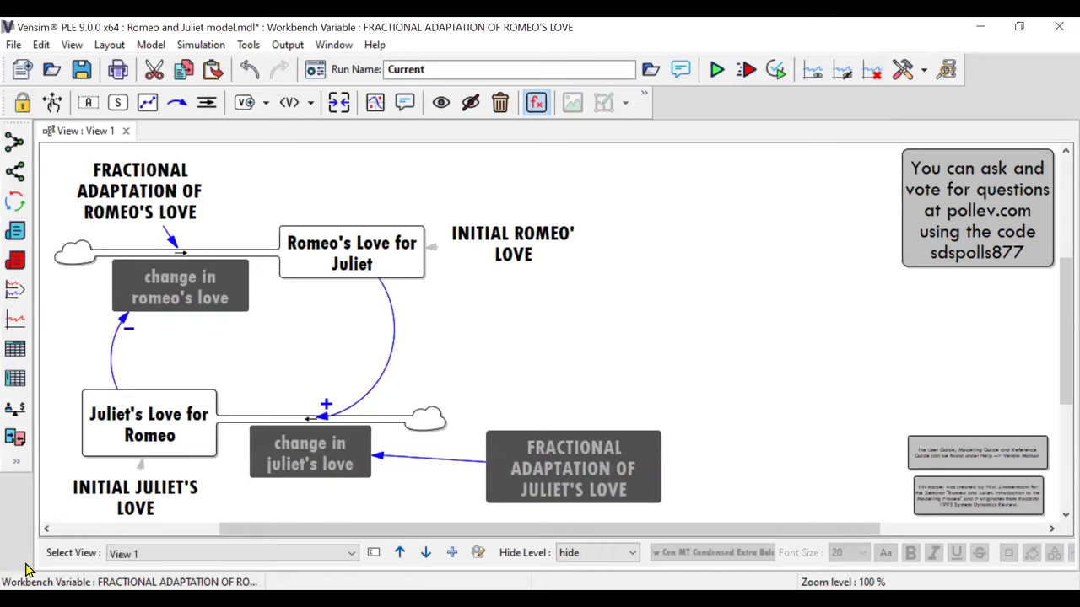
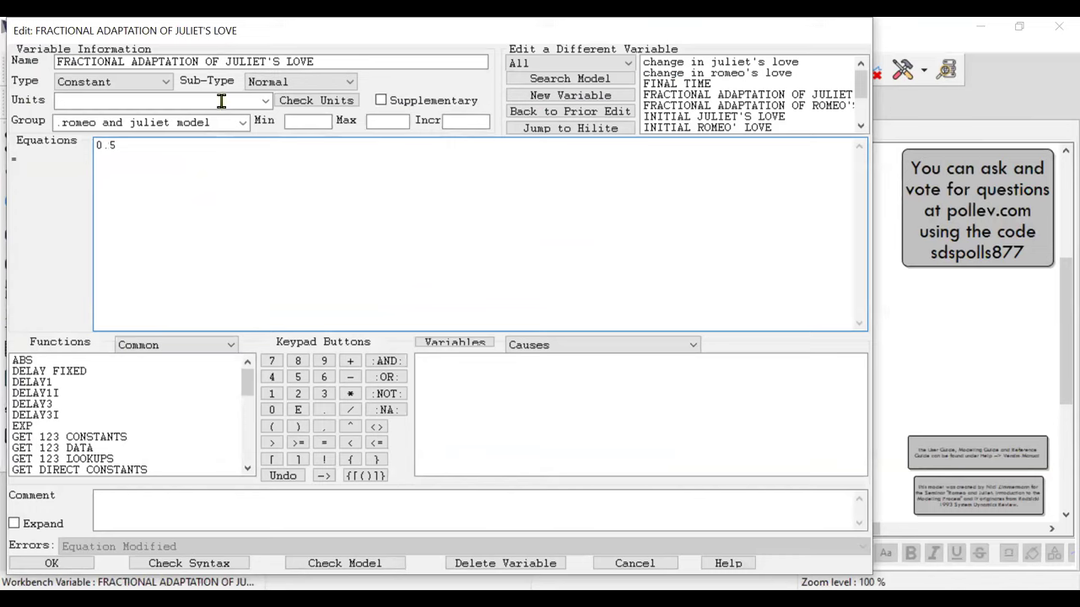
Step: Set the units of FRACTIONAL ADAPTATION OF JULIET'S LOVE to 1/Month and accept its definition
left_click(265, 103)
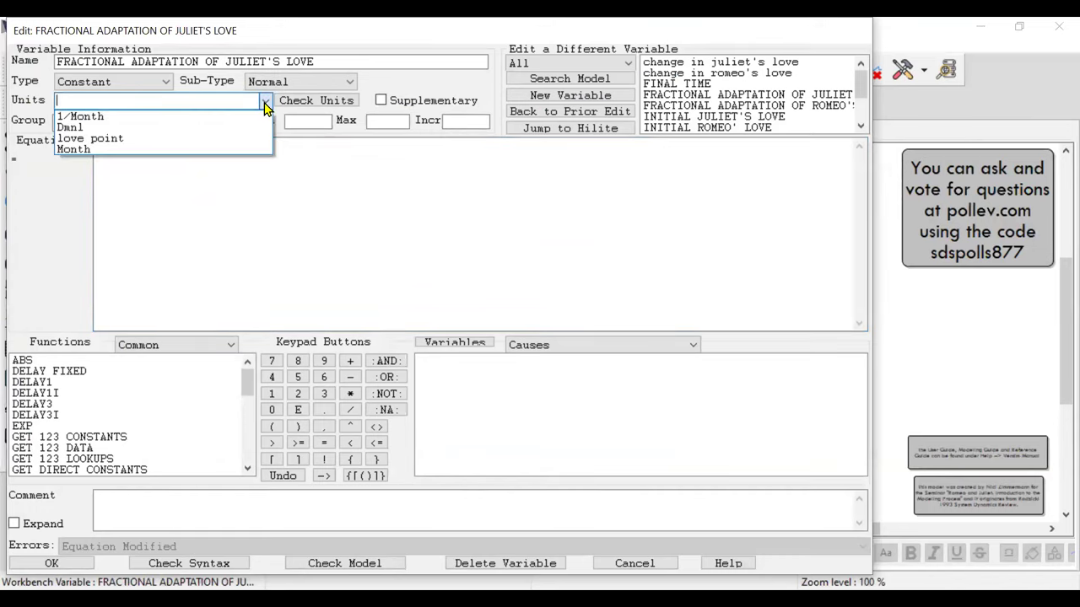
left_click(193, 118)
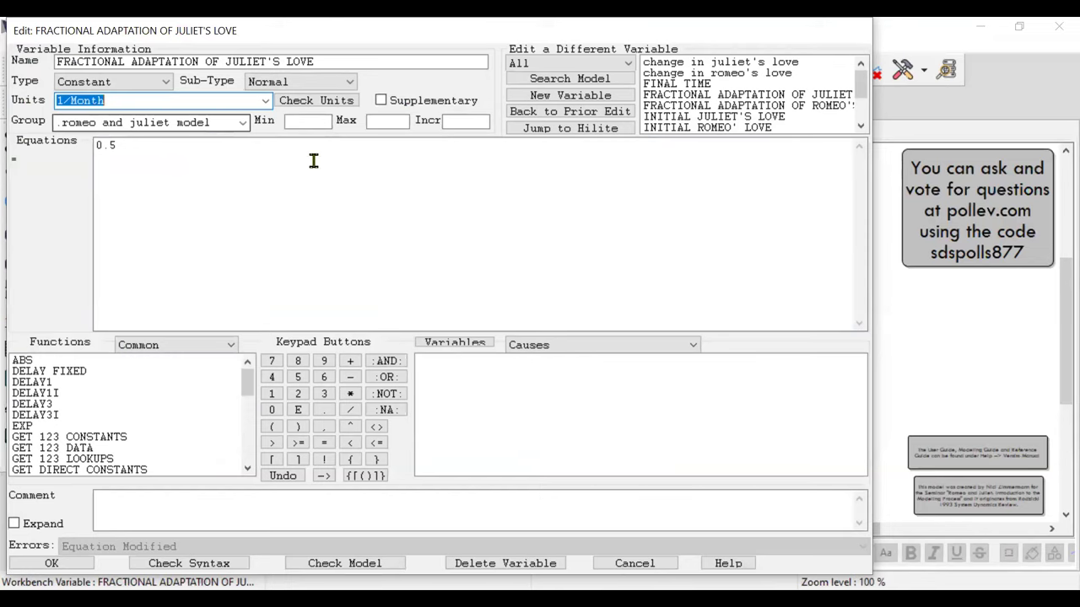
left_click(127, 152)
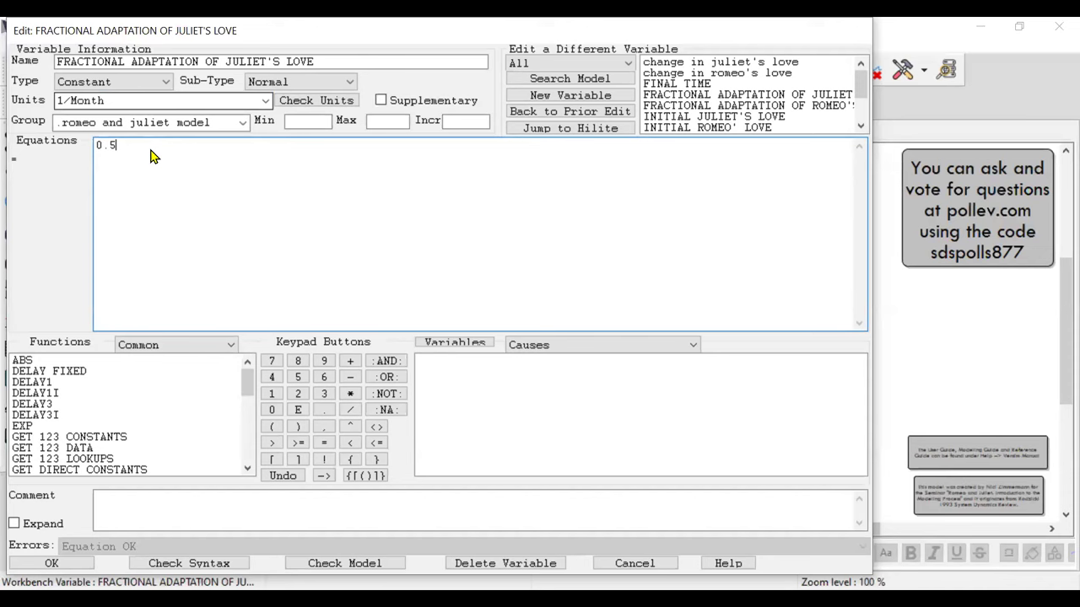
left_click(44, 564)
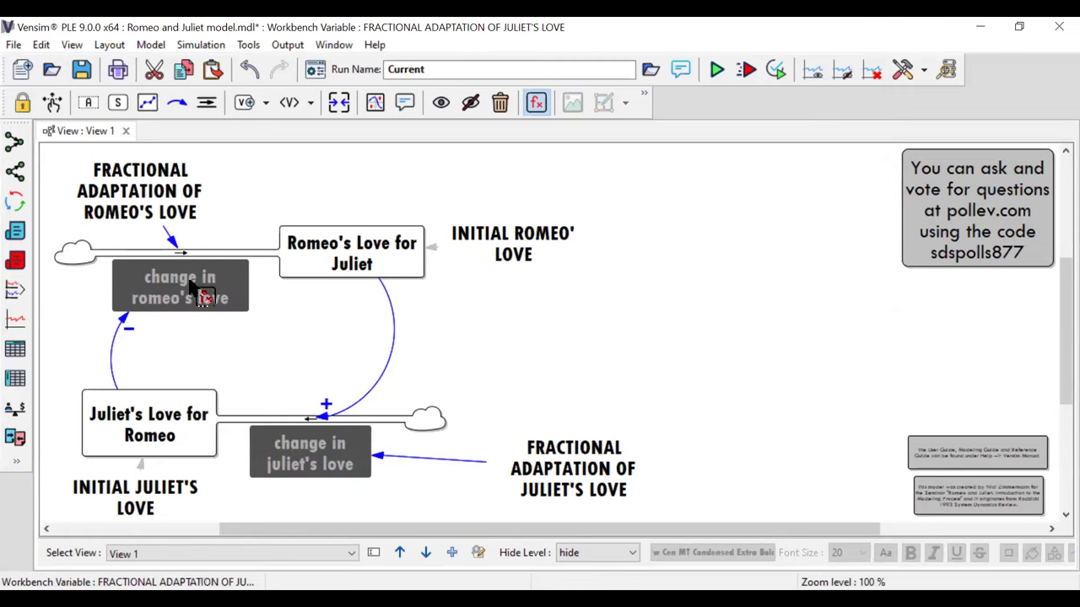
Step: Define the equation of change in juliet's love as Romeo's Love for Juliet*FRACTIONAL ADAPTATION OF JULIET'S LOVE
left_click(312, 456)
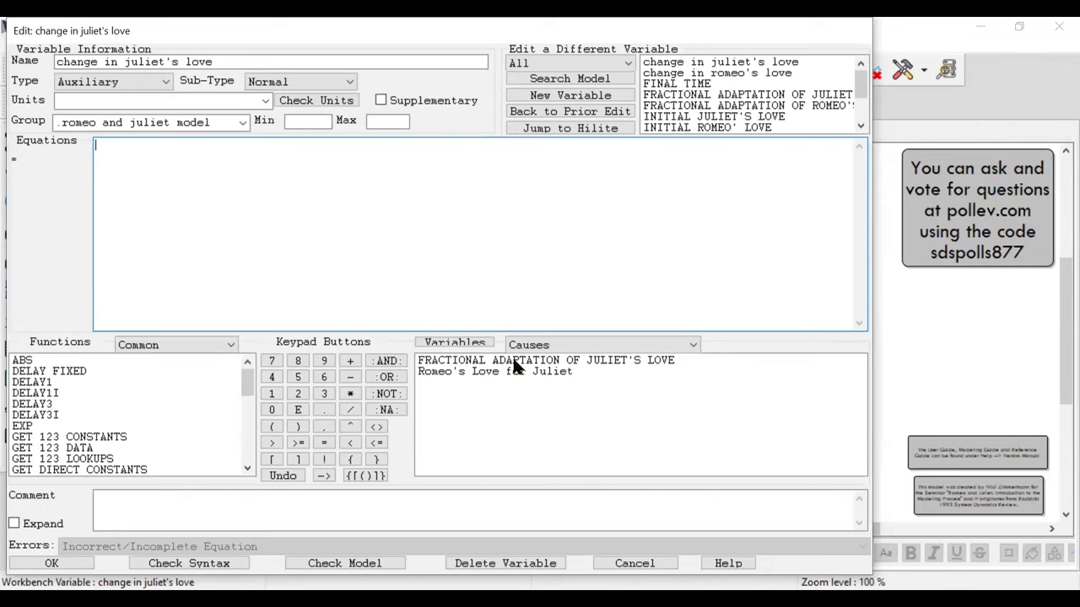
double_click(491, 372)
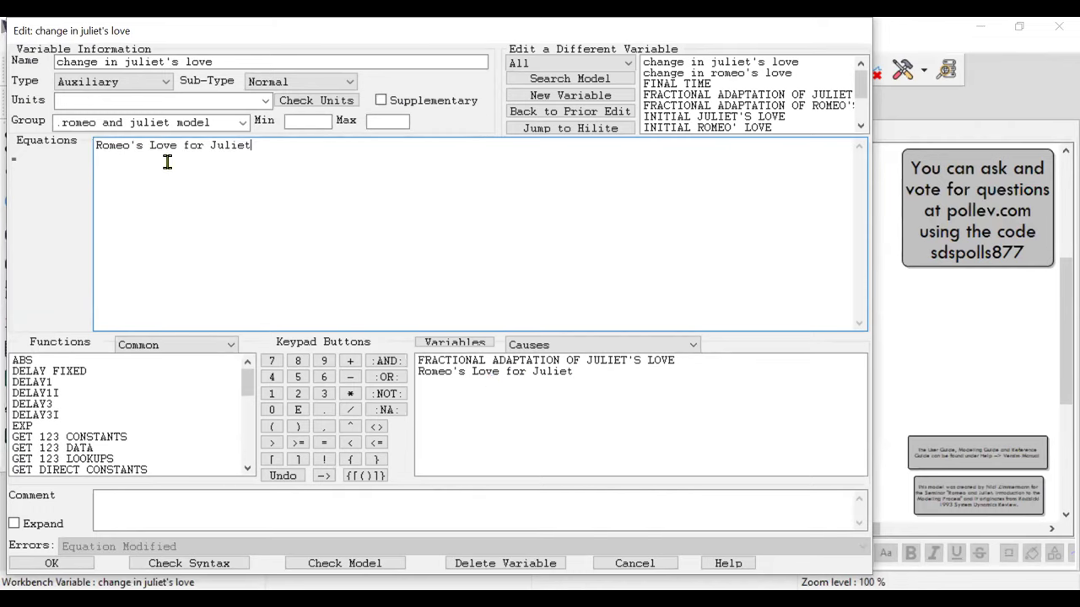
key("ctrl+z")
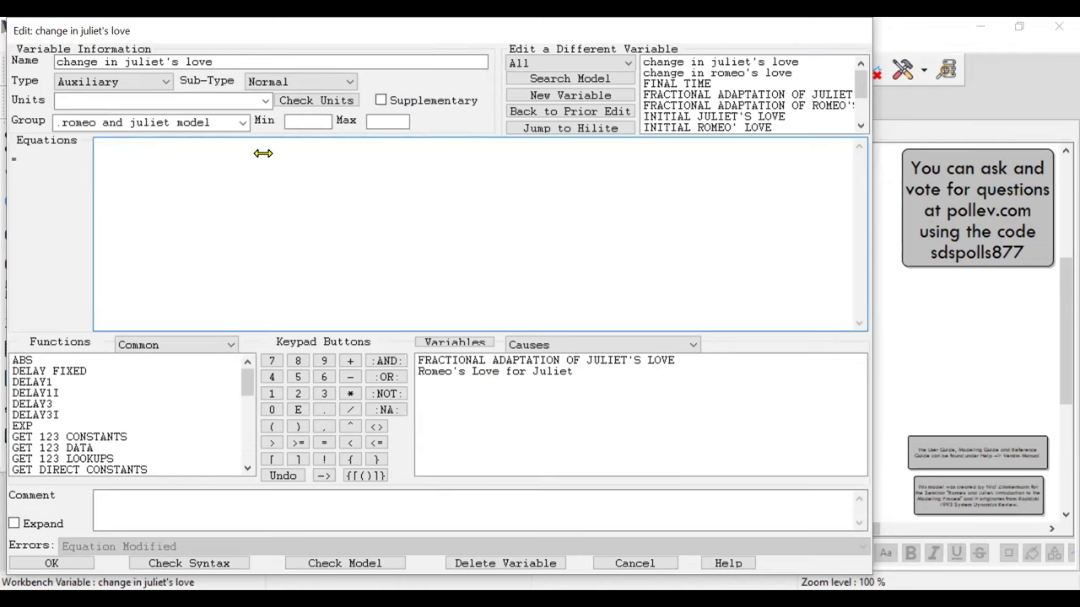
double_click(539, 372)
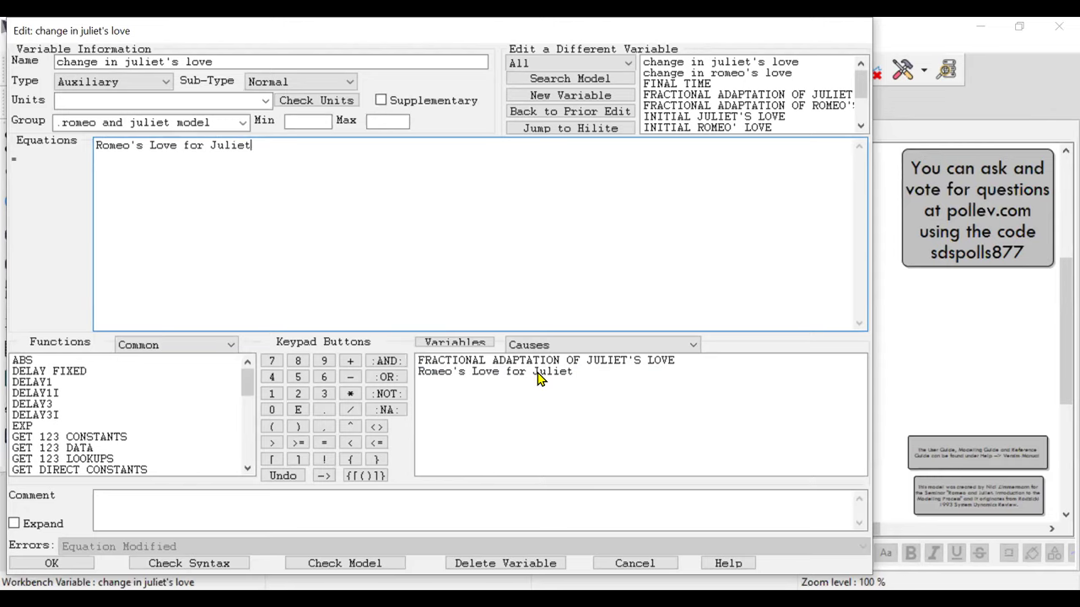
left_click(350, 393)
double_click(456, 362)
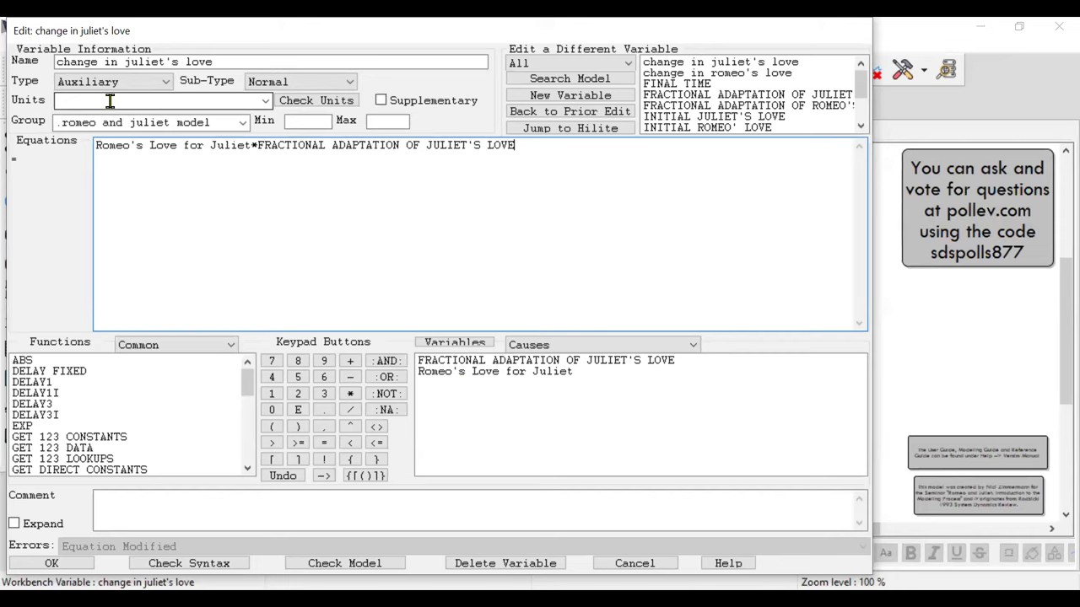
Step: Set the units of change in juliet's love to love point/month and accept the definition
left_click(241, 102)
type("love p")
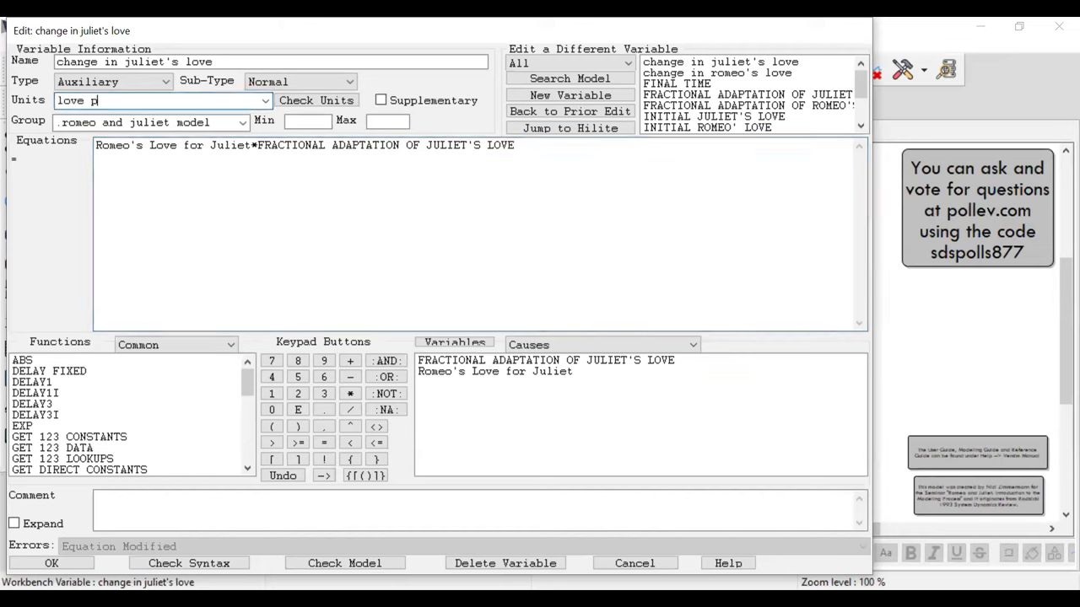
type("oint/month")
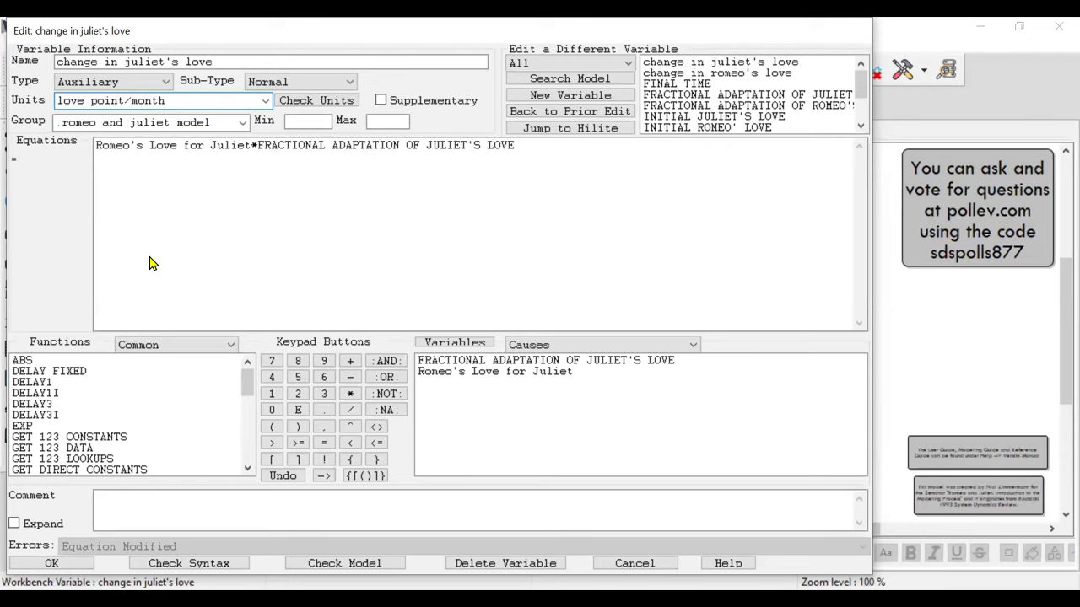
left_click(52, 563)
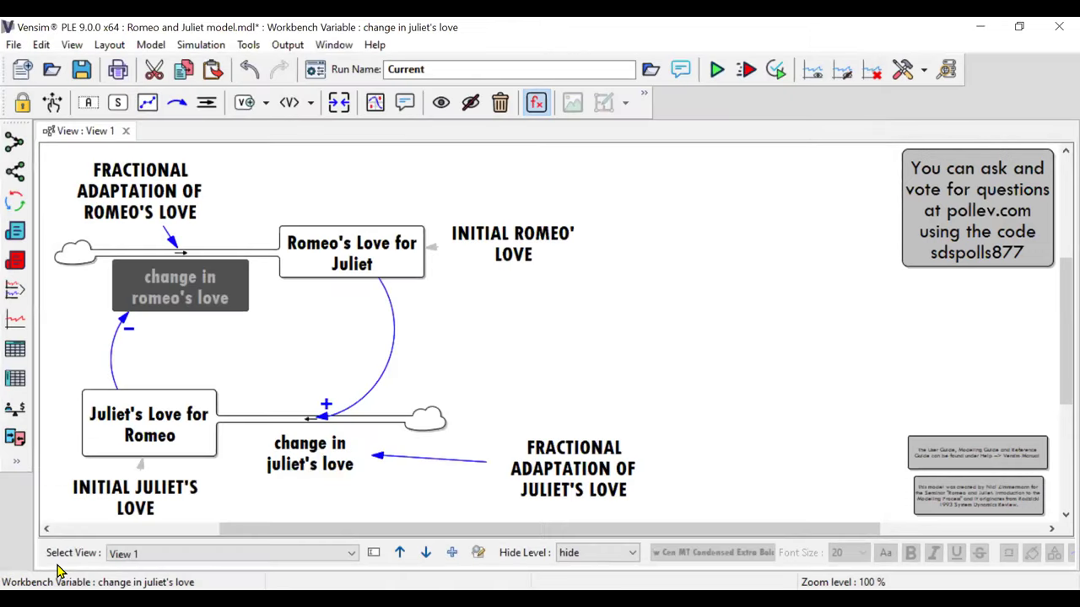
Step: Define change in romeo's love as -Juliet's Love for Romeo*FRACTIONAL ADAPTATION OF ROMEO'S LOVE with units of love point/Month
left_click(191, 293)
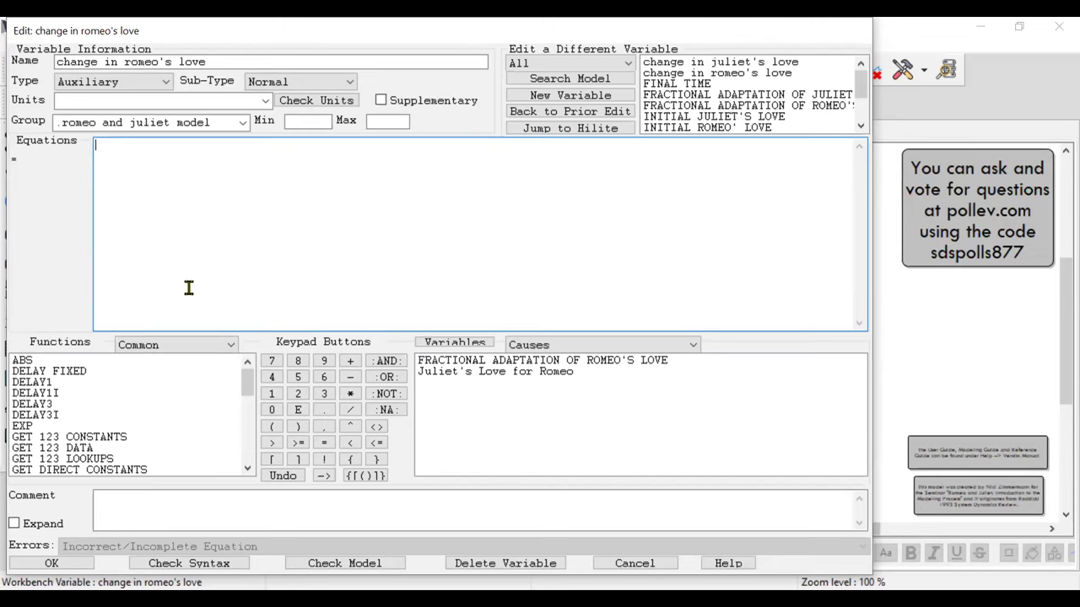
type("-")
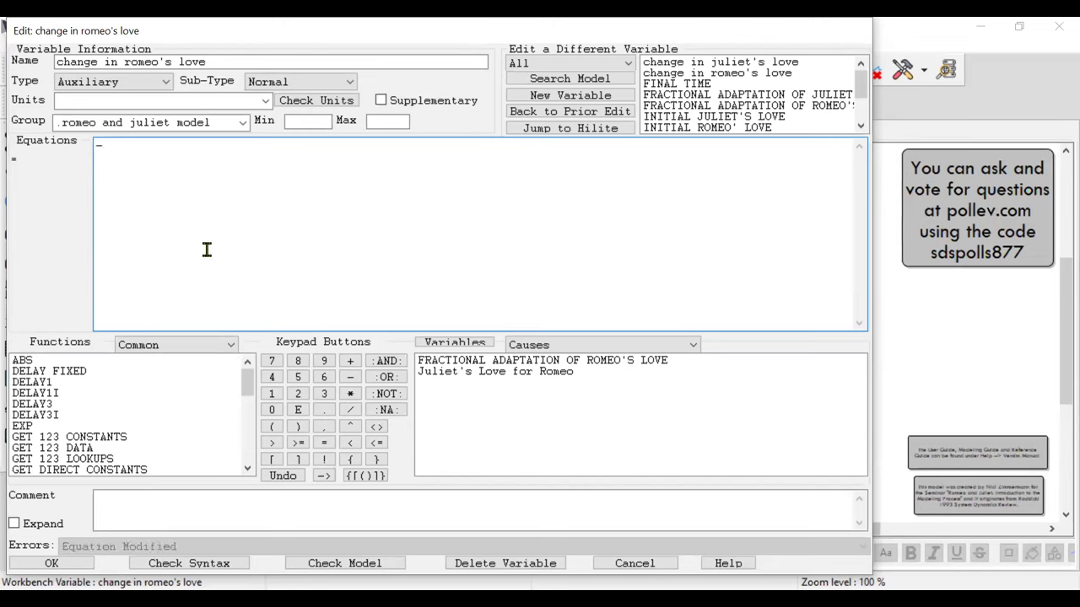
left_click(350, 376)
double_click(469, 374)
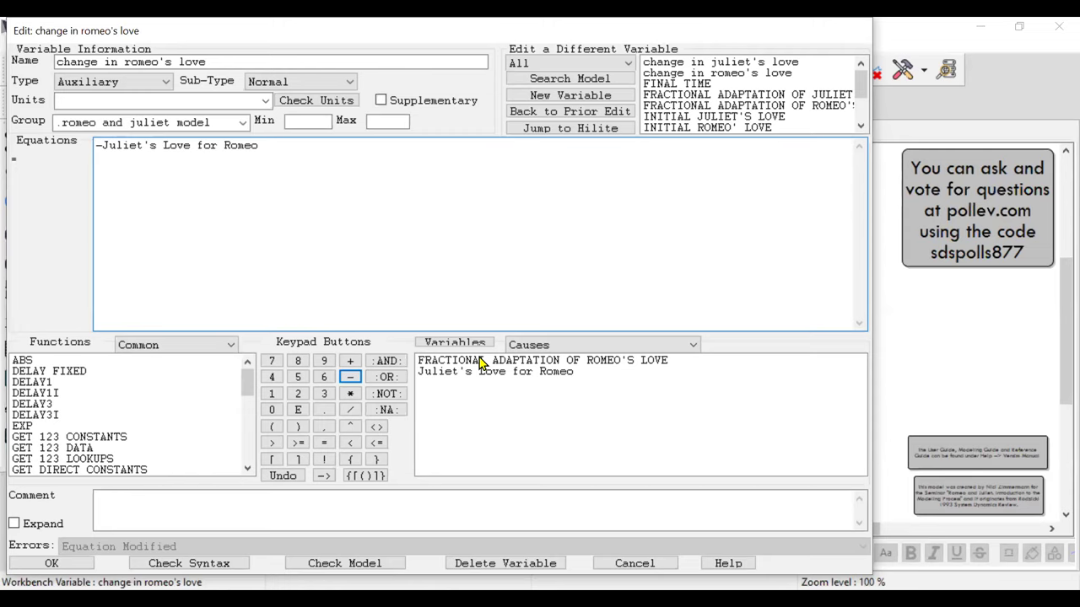
type("*")
left_click(479, 361)
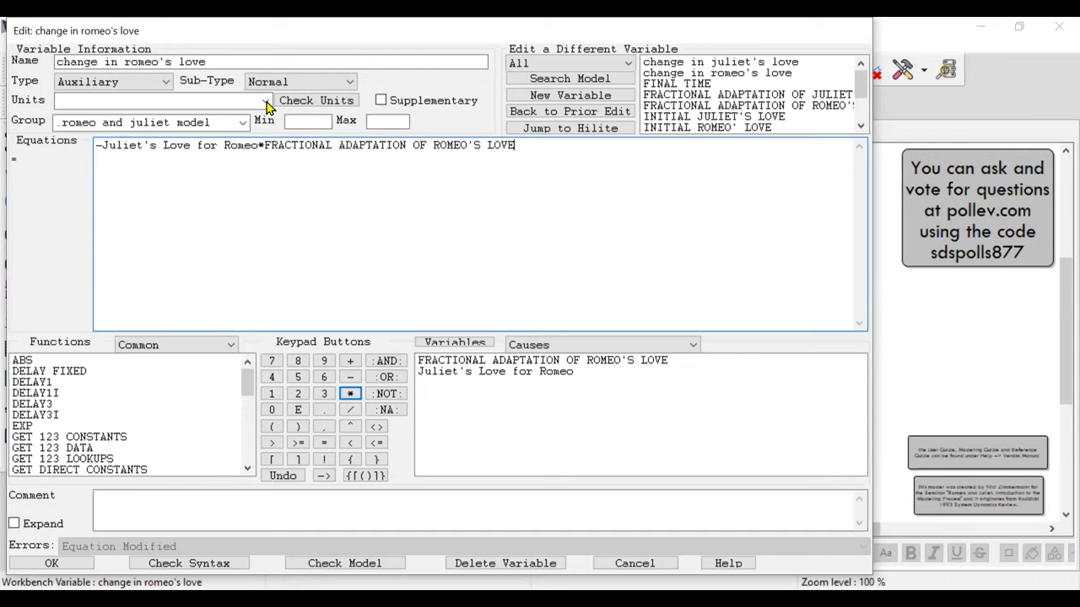
left_click(137, 146)
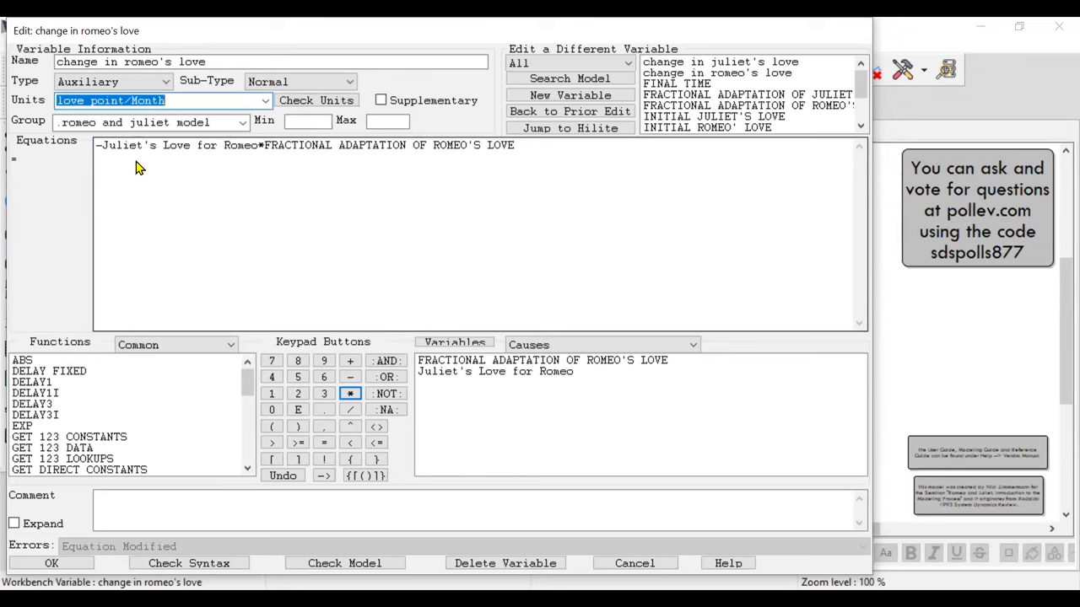
left_click(39, 569)
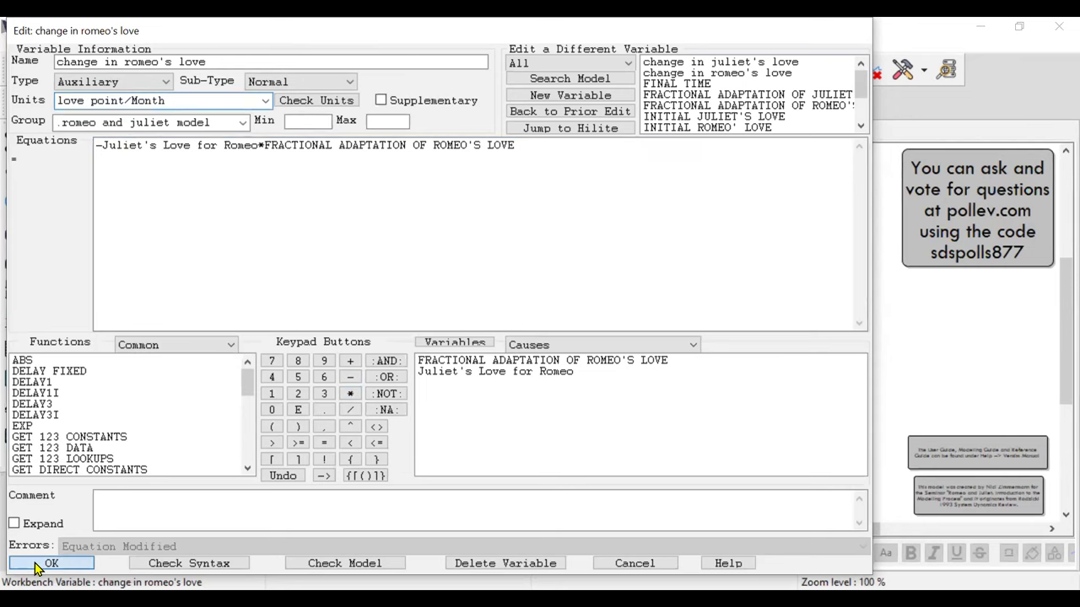
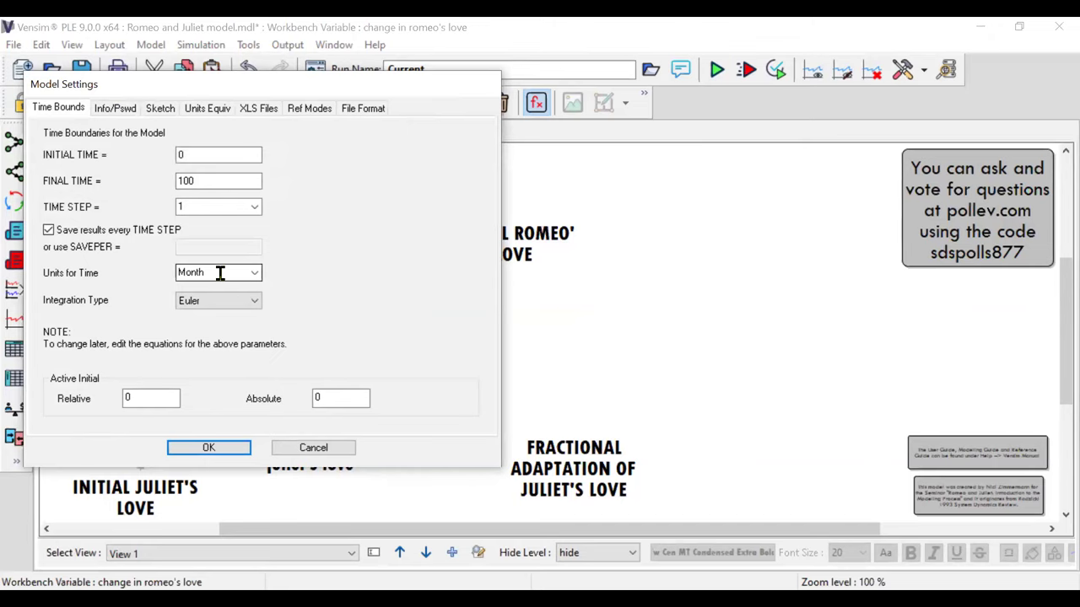
Step: Set the model's final time to 60 and its time step to 0.0078125 in the model settings
key("Tab")
type("60")
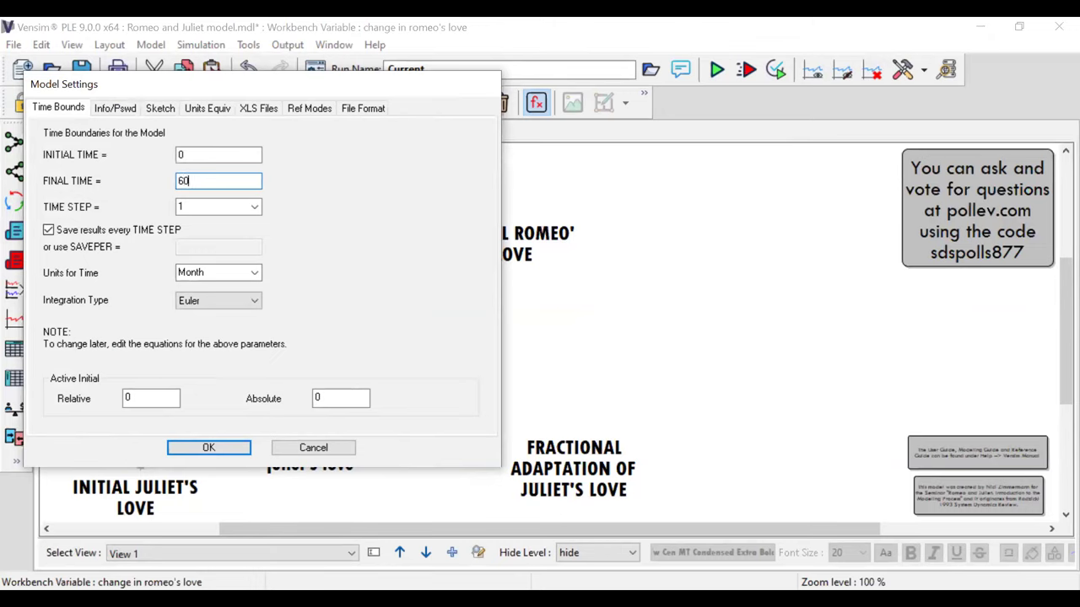
left_click(228, 152)
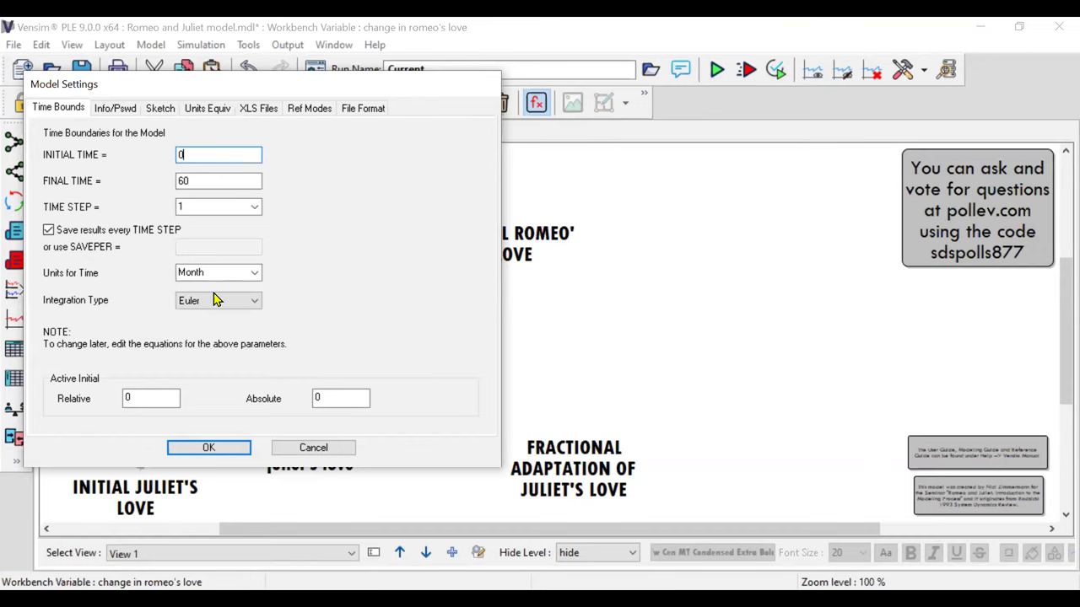
key("Tab")
key("Tab")
key("alt+Down")
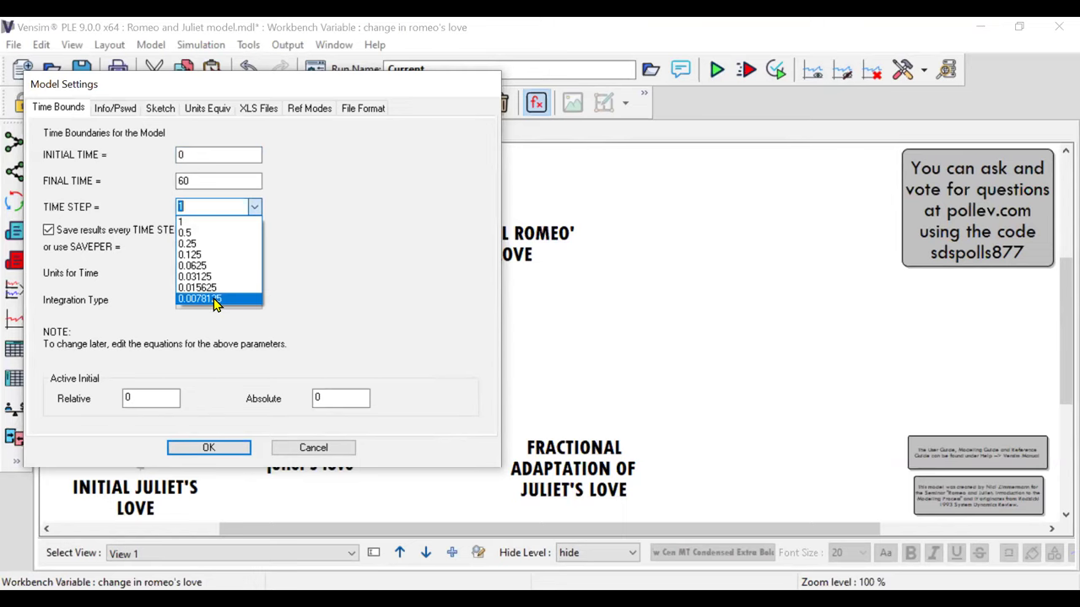
left_click(202, 299)
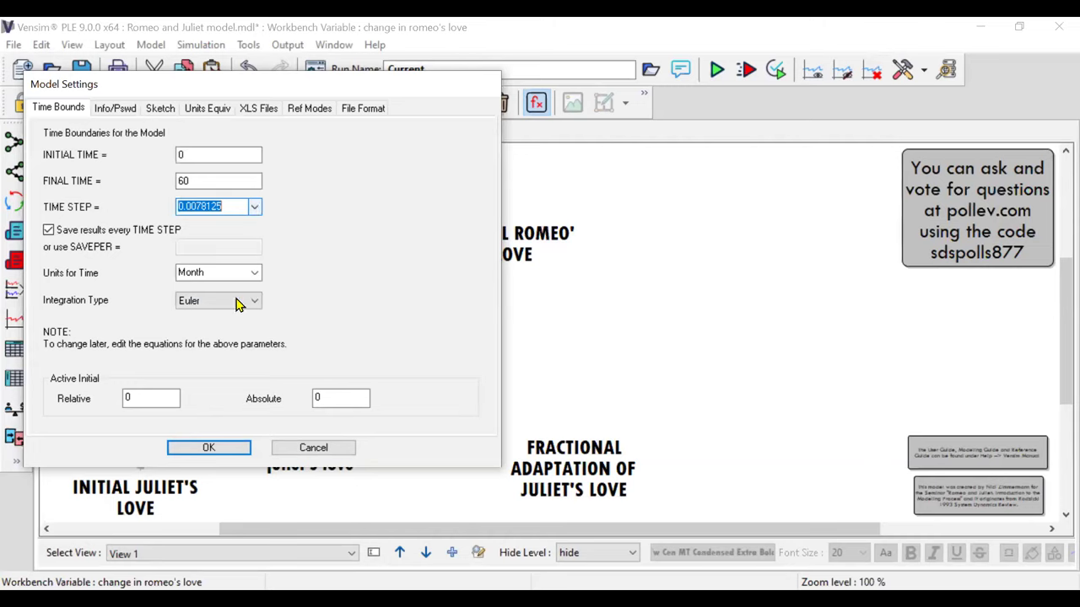
Step: Set the integration type to RK4 Auto and accept the model settings
left_click(247, 302)
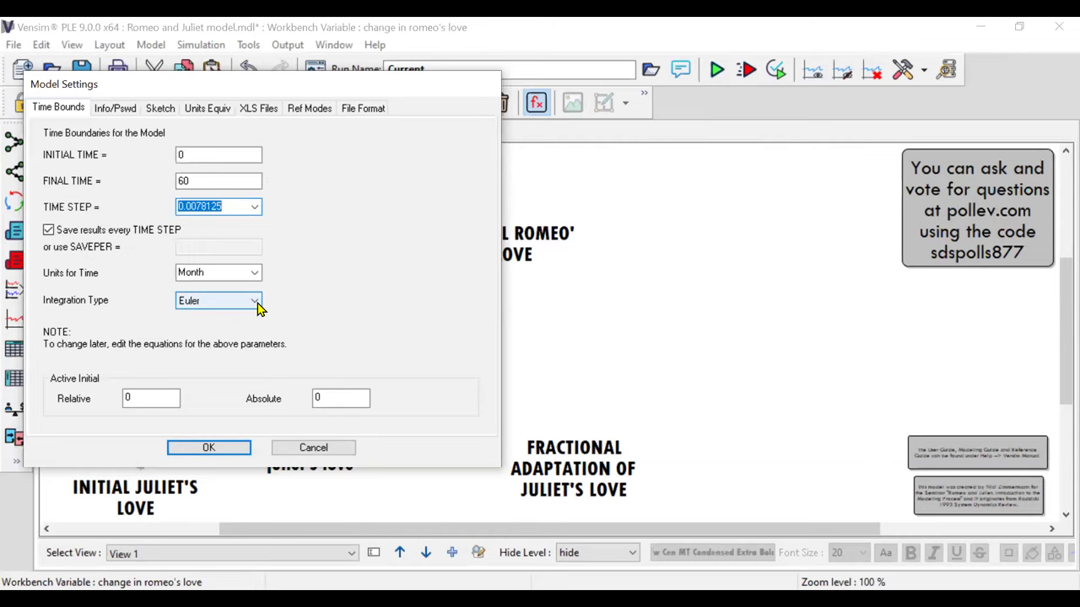
left_click(256, 307)
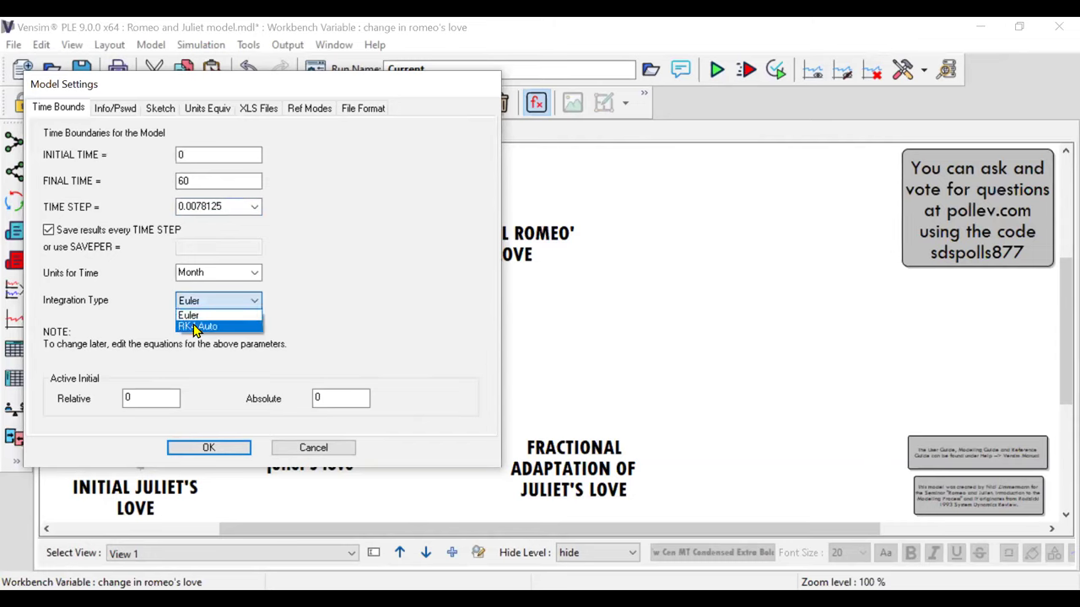
left_click(195, 327)
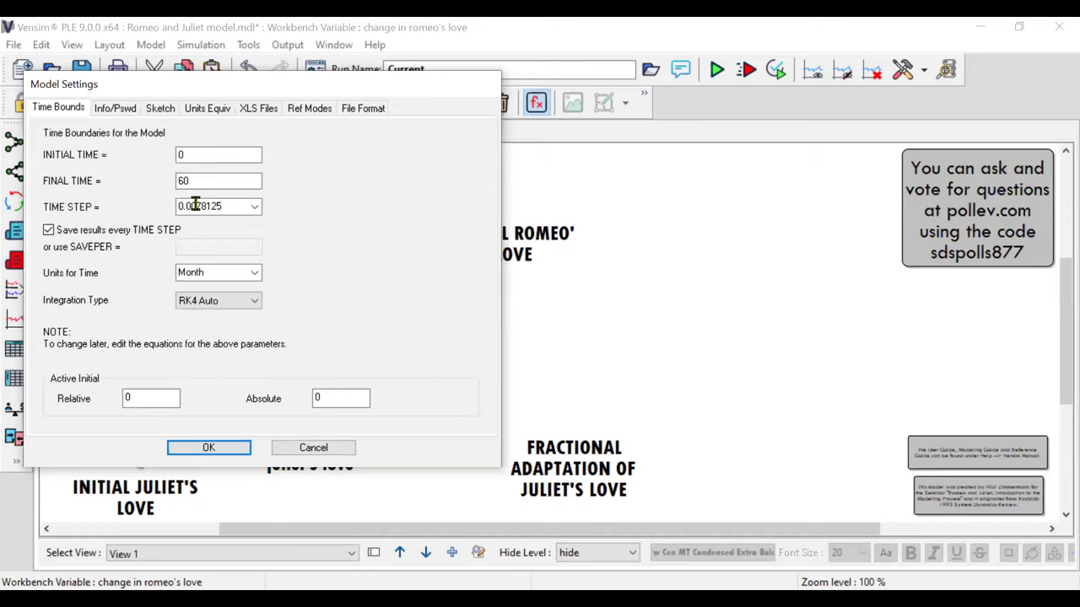
left_click(256, 207)
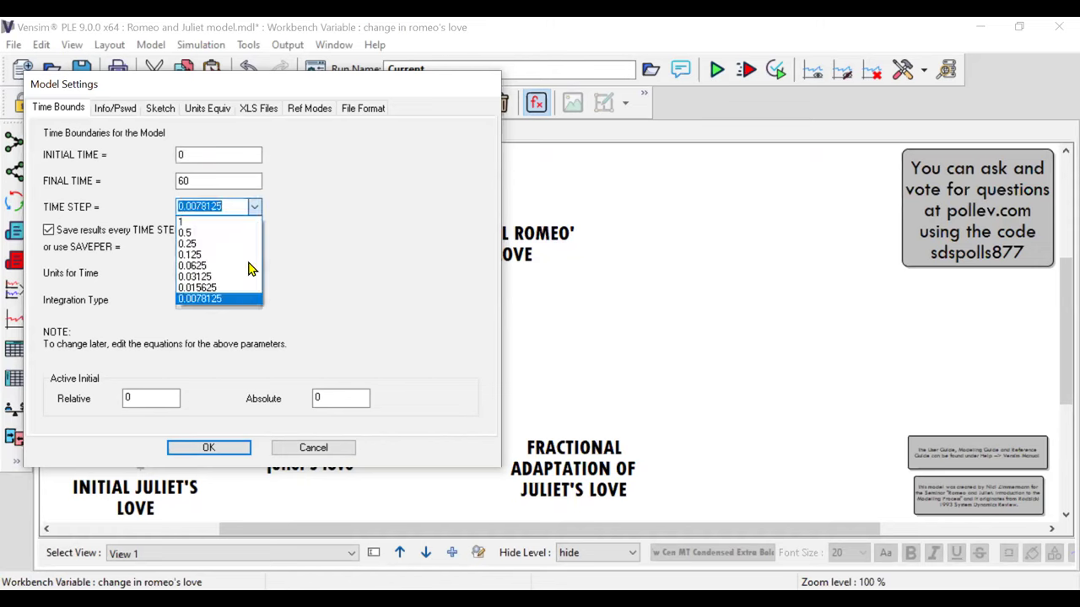
key("Escape")
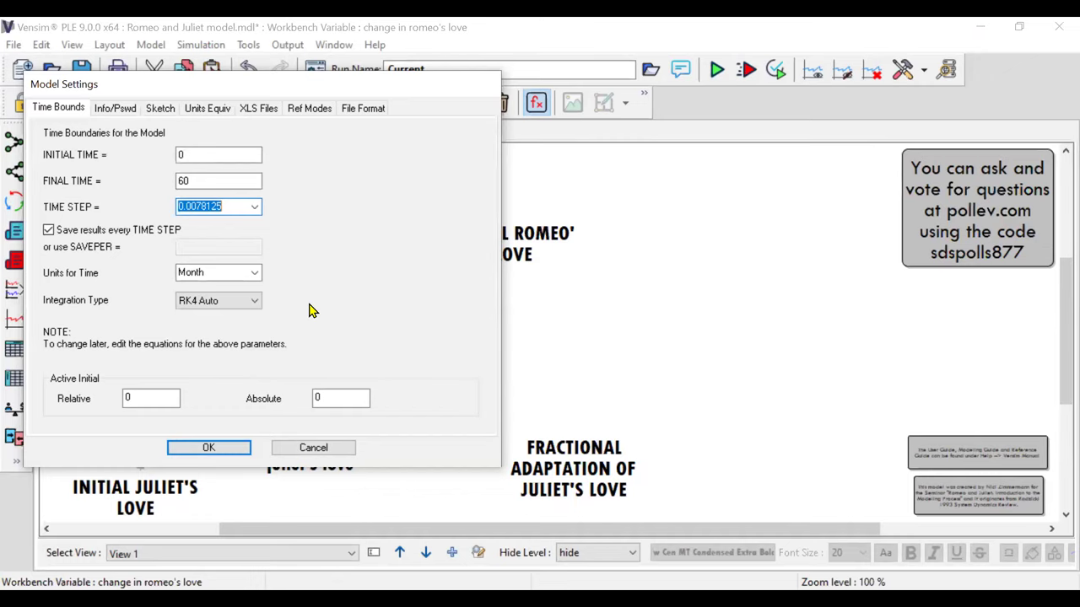
left_click(209, 448)
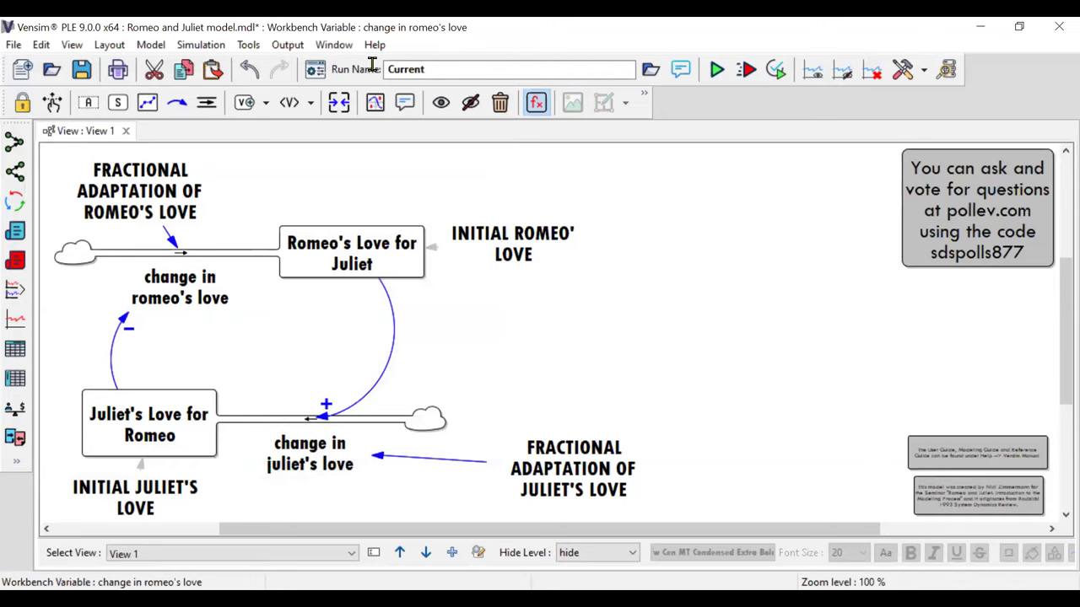
Step: Name the simulation run "base run"
double_click(437, 71)
type("base run")
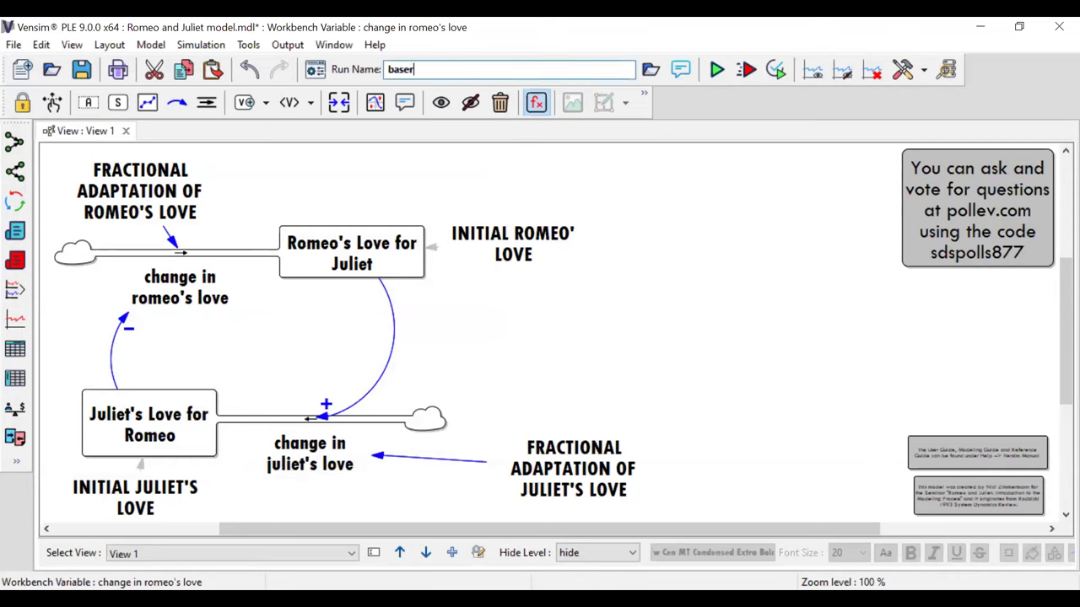
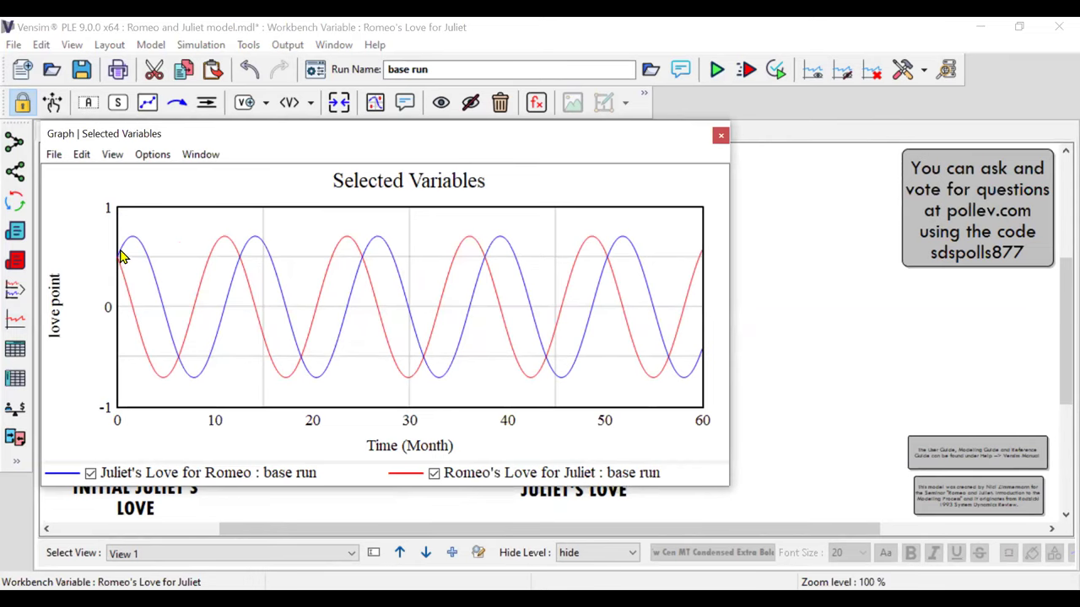
Step: Highlight the curves of Juliet's and Romeo's love in turn on the base run graph to compare them over time
left_click(119, 258)
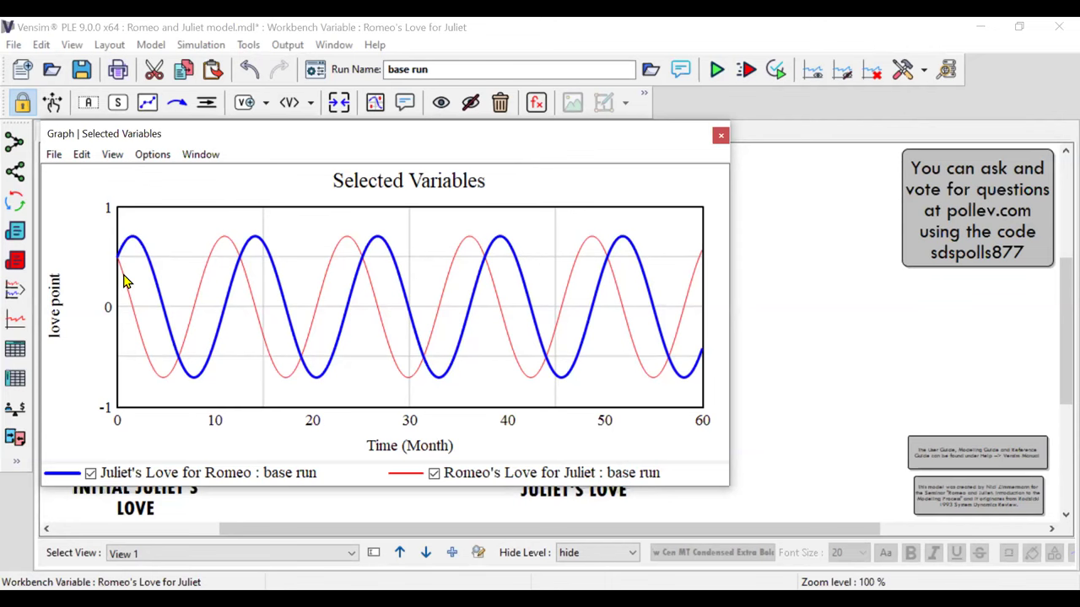
left_click(123, 281)
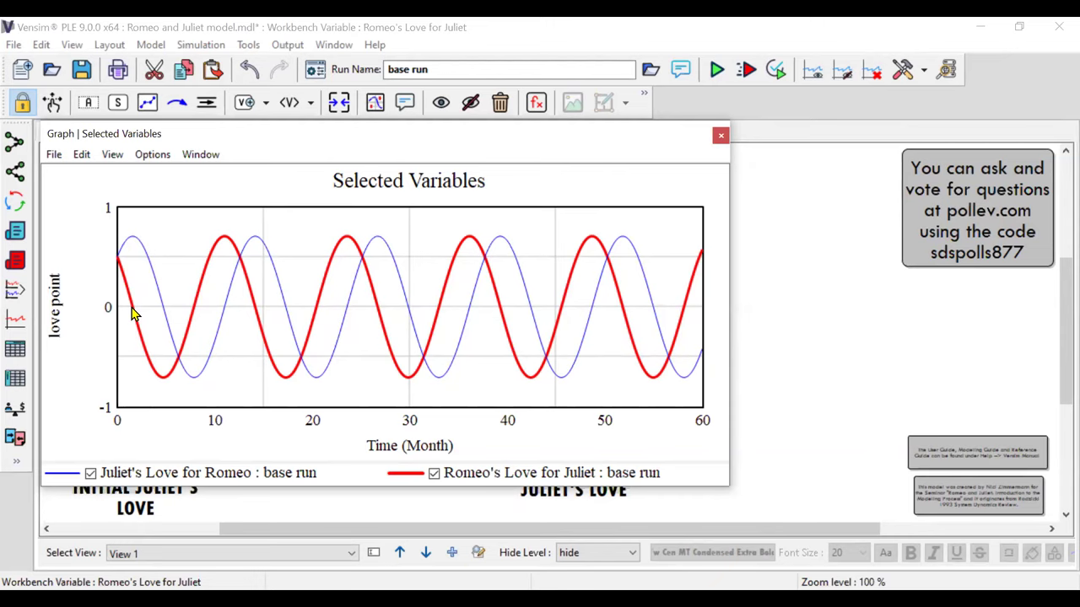
left_click(132, 243)
left_click(192, 380)
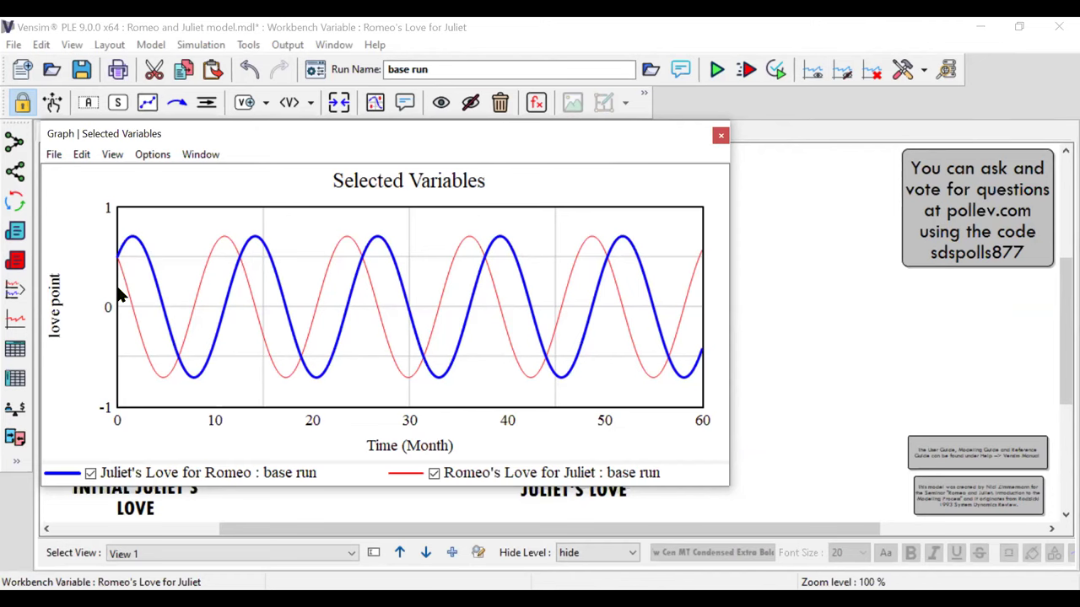
left_click(195, 312)
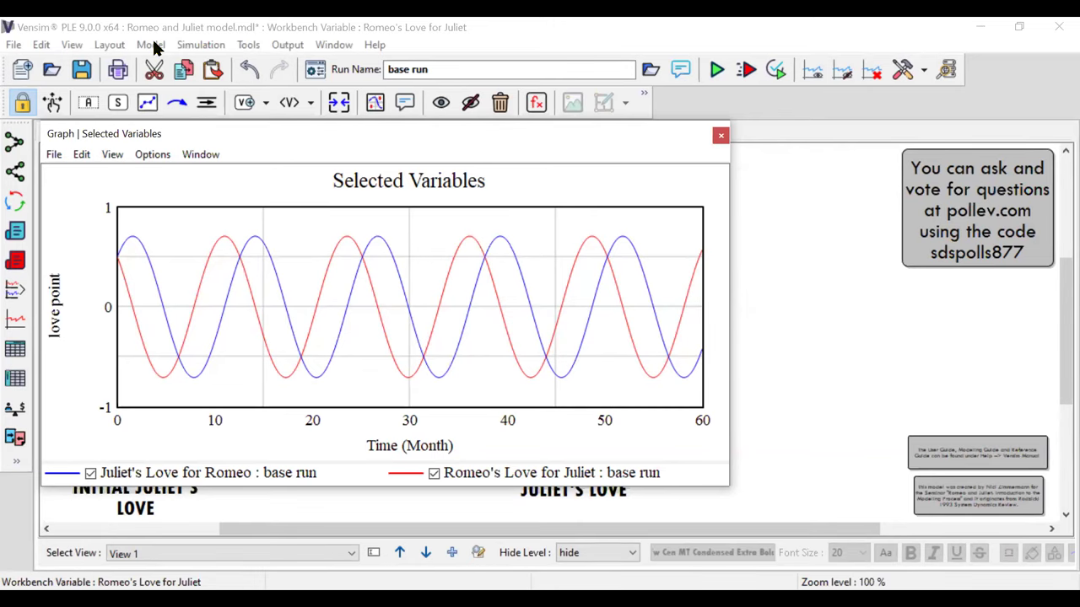
Step: Review the integration type and time step options in the model settings, reselecting RK4 Auto and 0.0078125
left_click(185, 69)
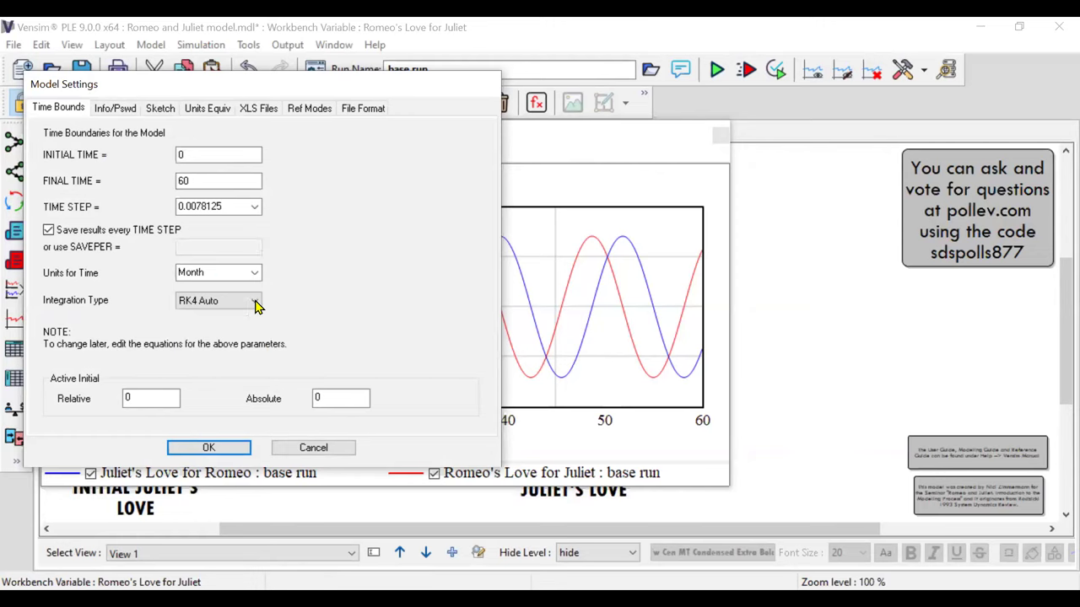
left_click(230, 303)
left_click(234, 328)
left_click(256, 208)
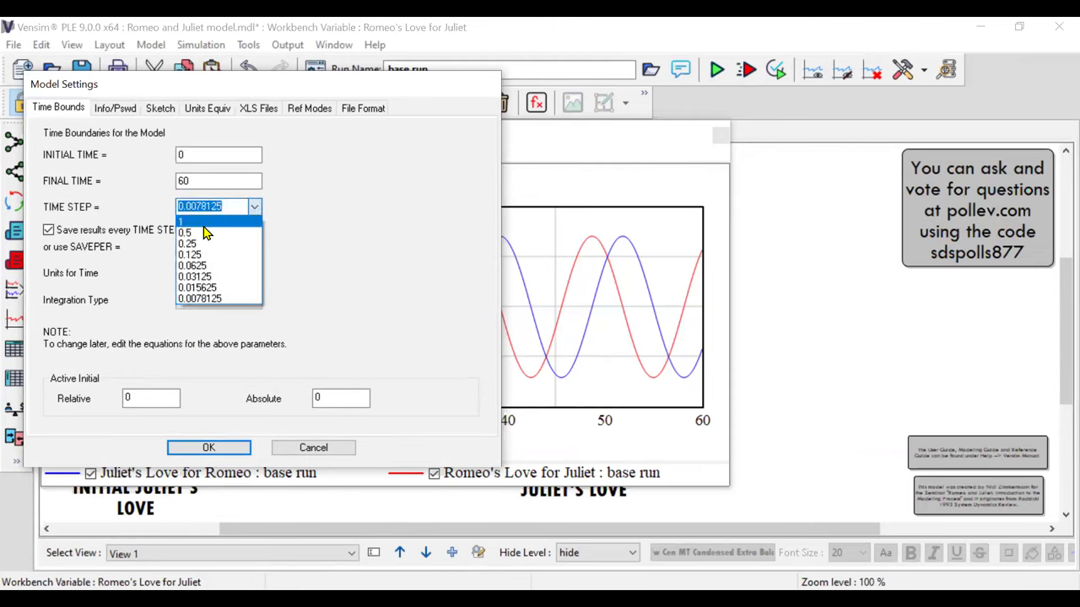
left_click(213, 300)
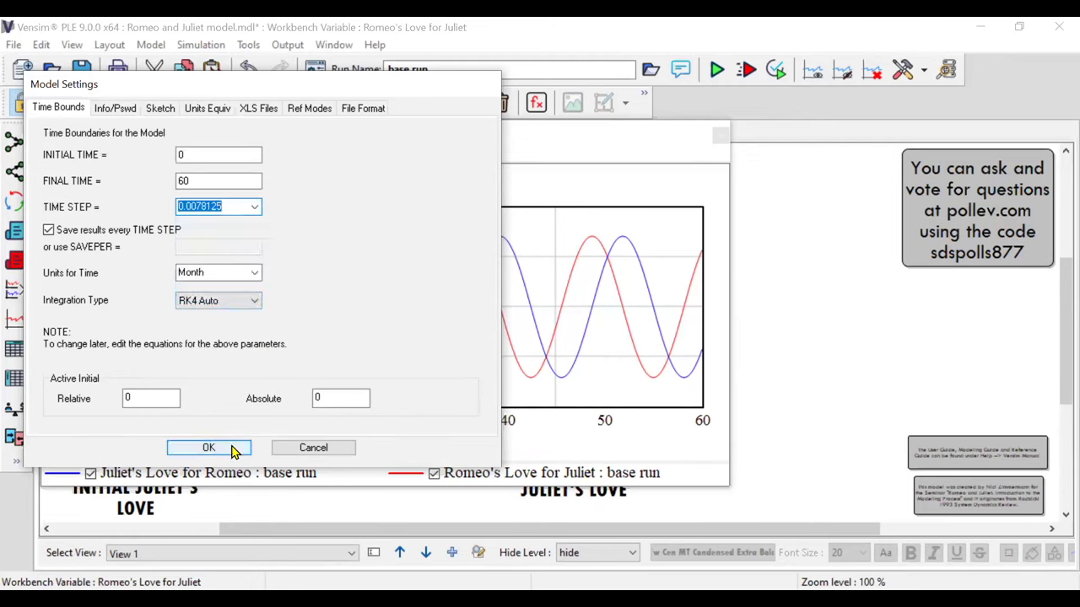
left_click(230, 445)
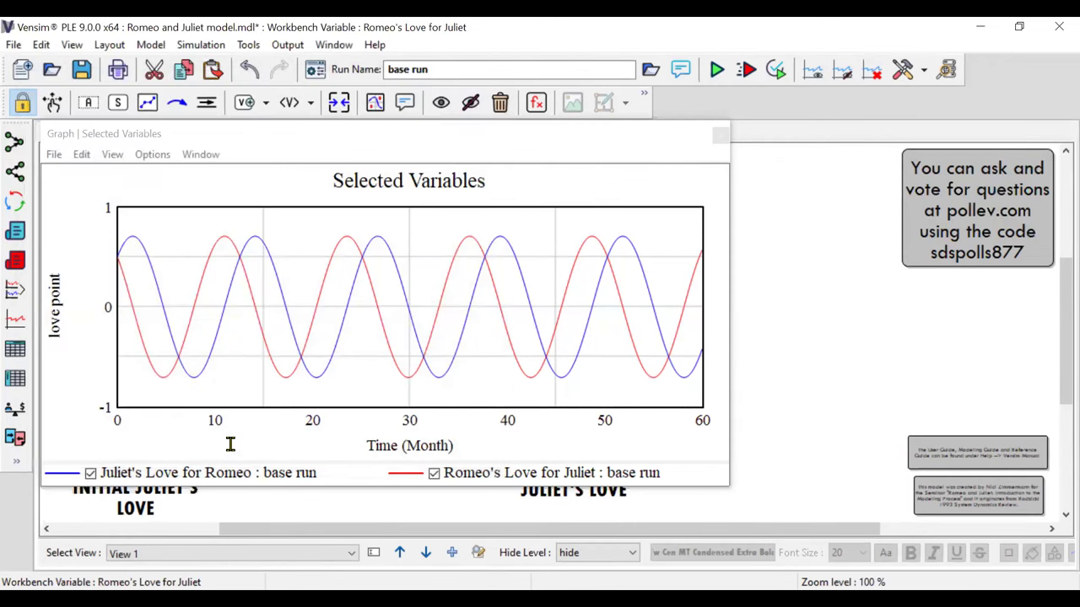